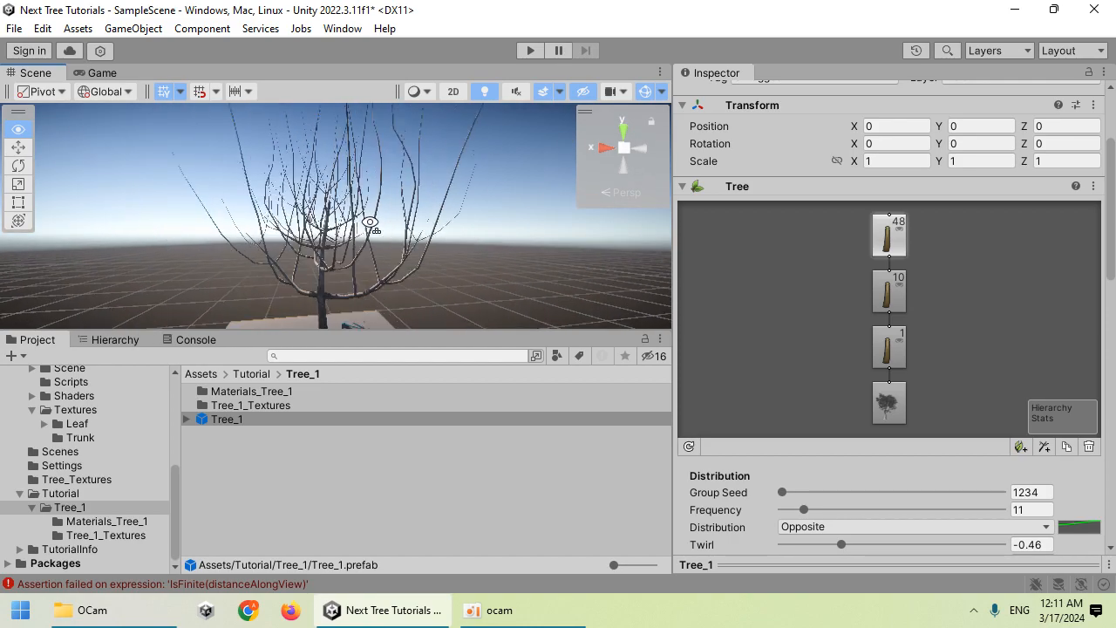
Delete the topmost branch group and add a leaf group to the remaining ten-branch group
click(1088, 447)
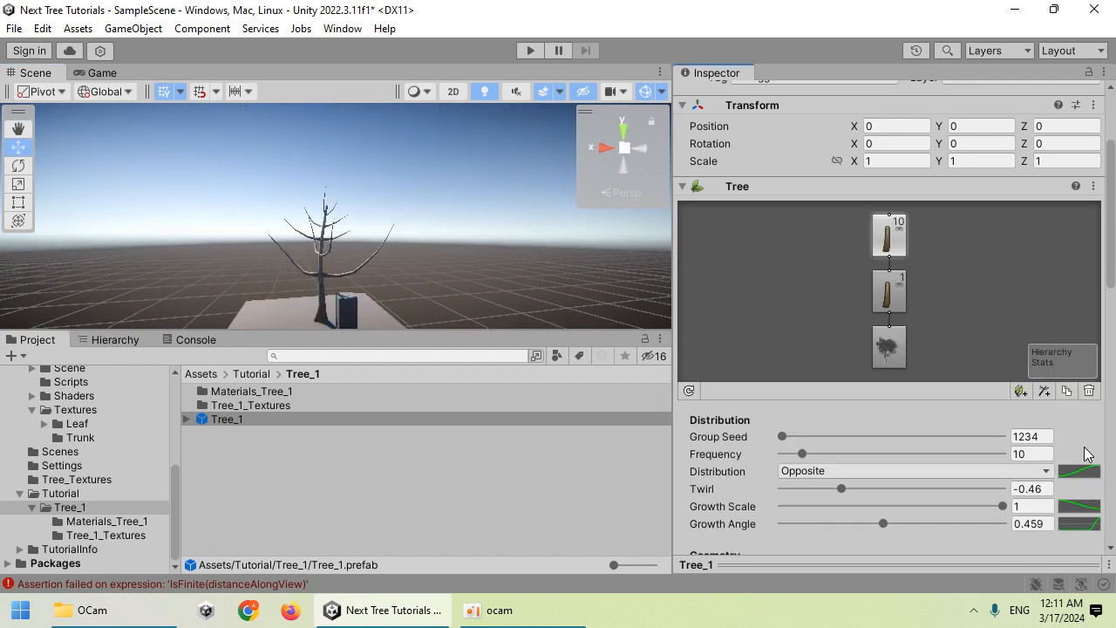
right_drag(433, 248, 406, 253)
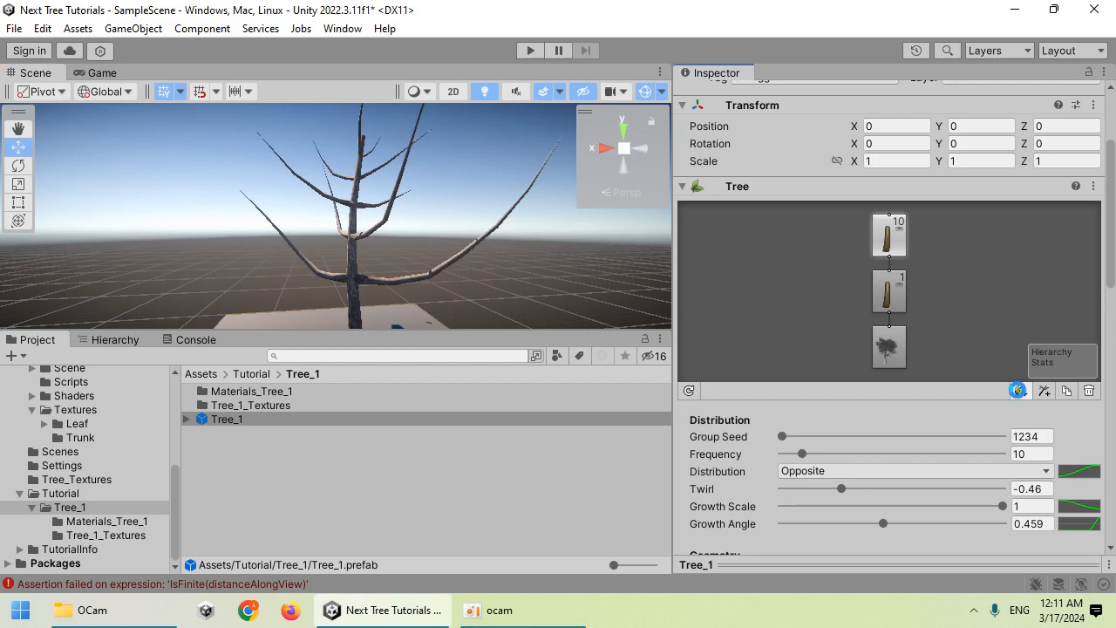
click(1017, 390)
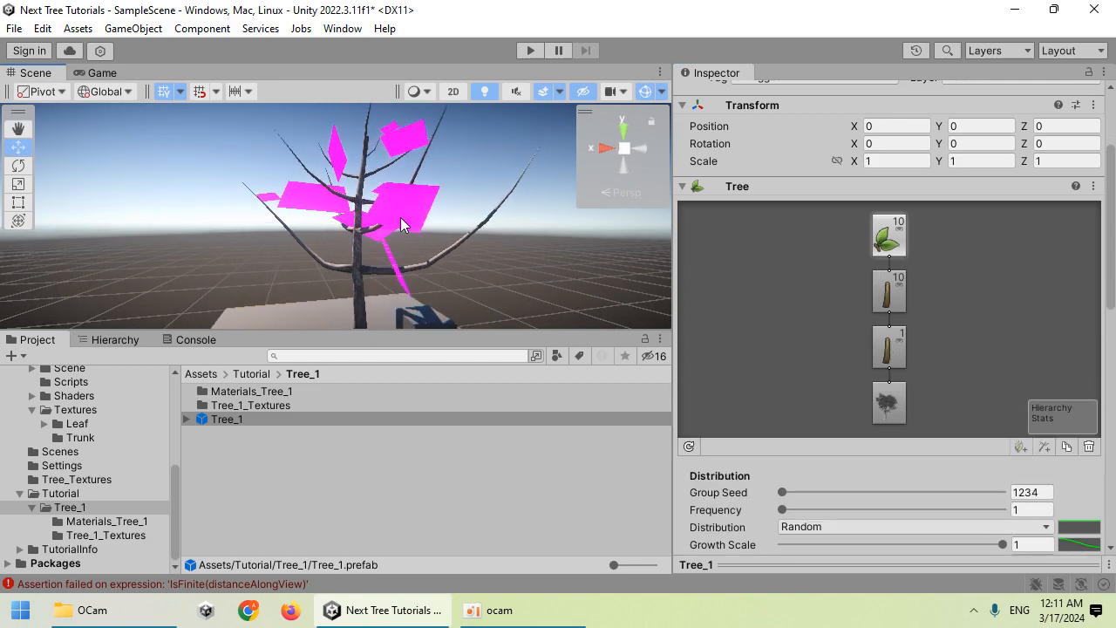
Assign the Leaf material from the Materials_Tree_1 folder to the new leaf group
scroll(784, 349, down, 5)
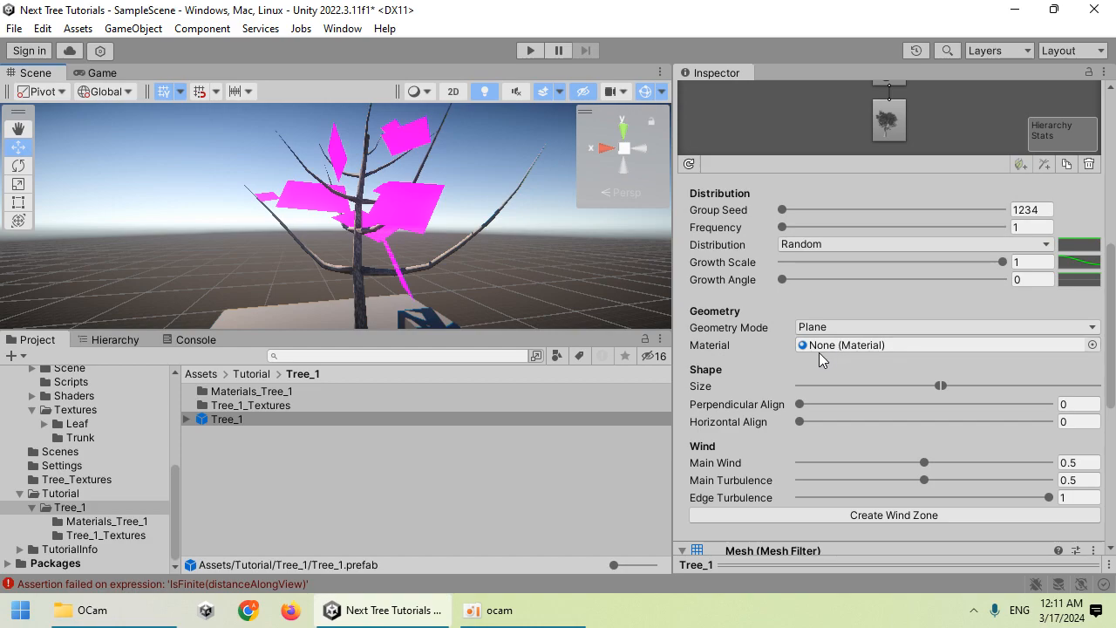
click(107, 523)
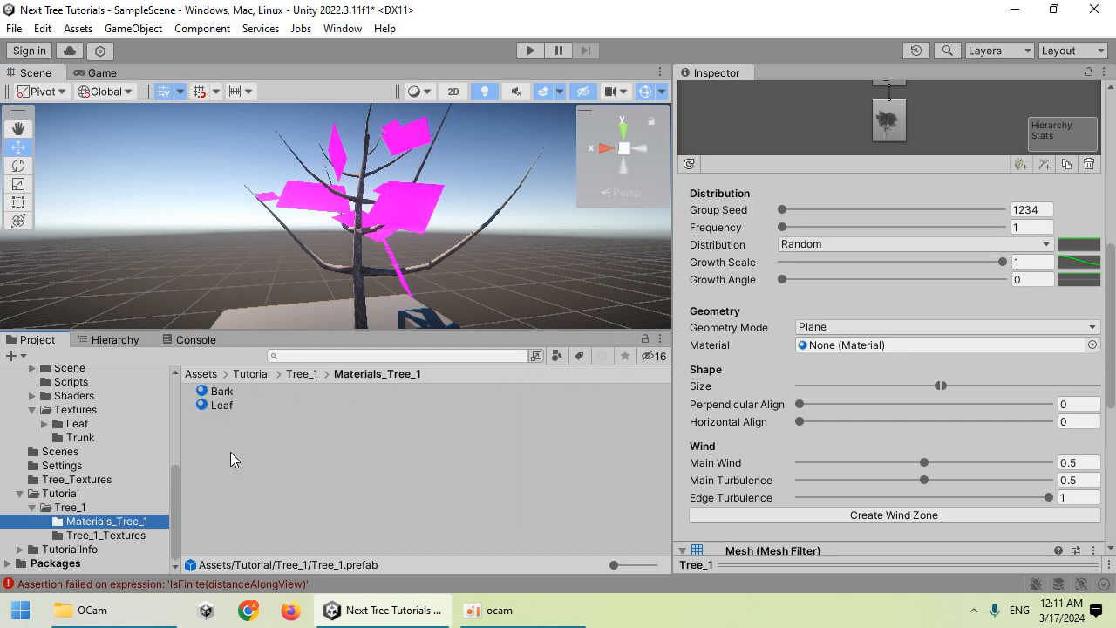
drag(237, 415, 829, 346)
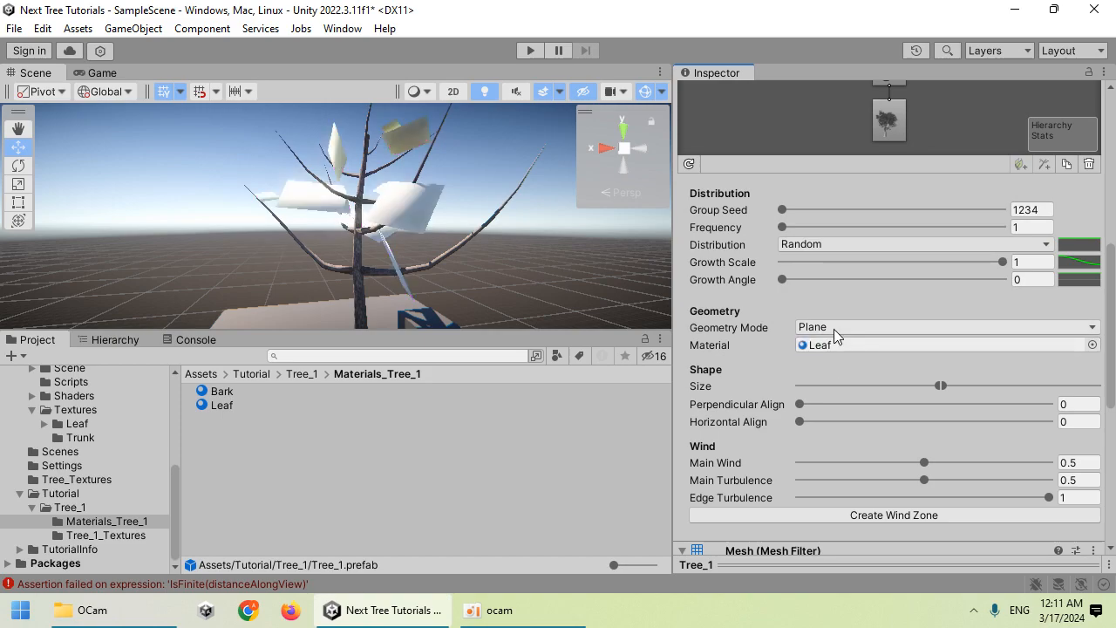
Try the Cross geometry mode on the leaf group and return it to Plane
click(834, 328)
click(832, 364)
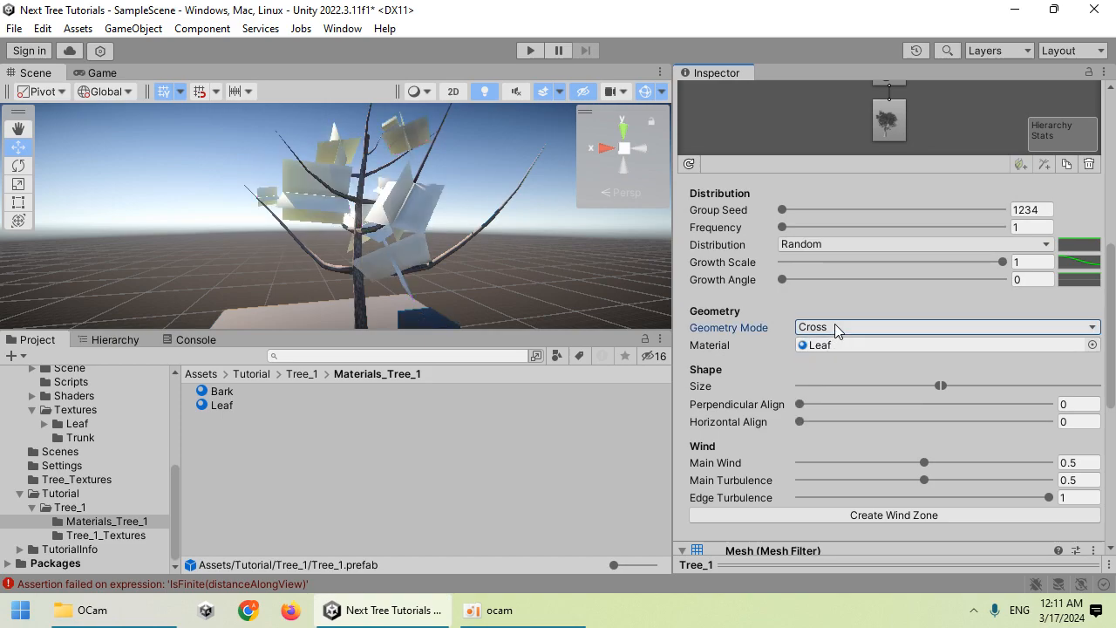
click(835, 328)
click(856, 347)
right_drag(520, 271, 508, 299)
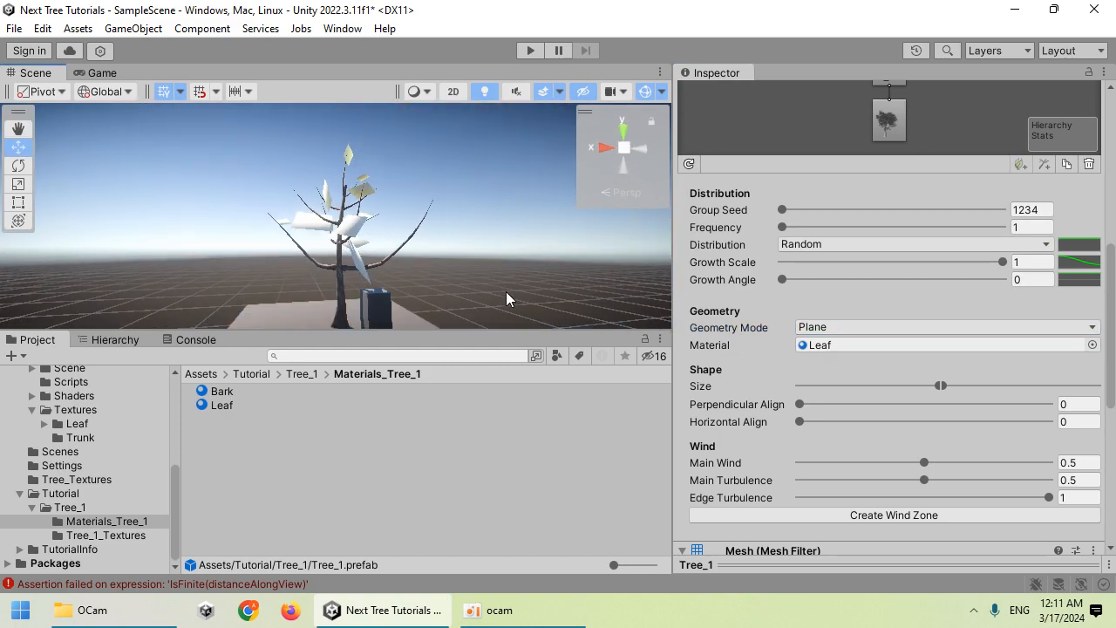
Open the Leaf material's settings and show the textures of Next_TreeCreator/Textures/Leaf/Scanned/1 as large thumbnails
click(295, 410)
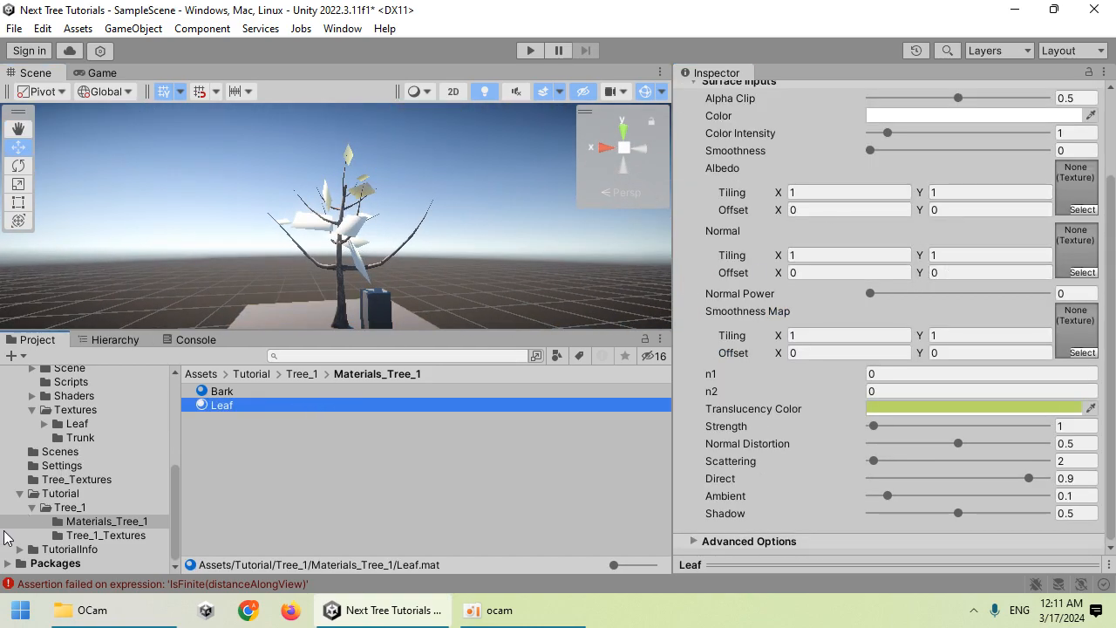
scroll(87, 428, up, 4)
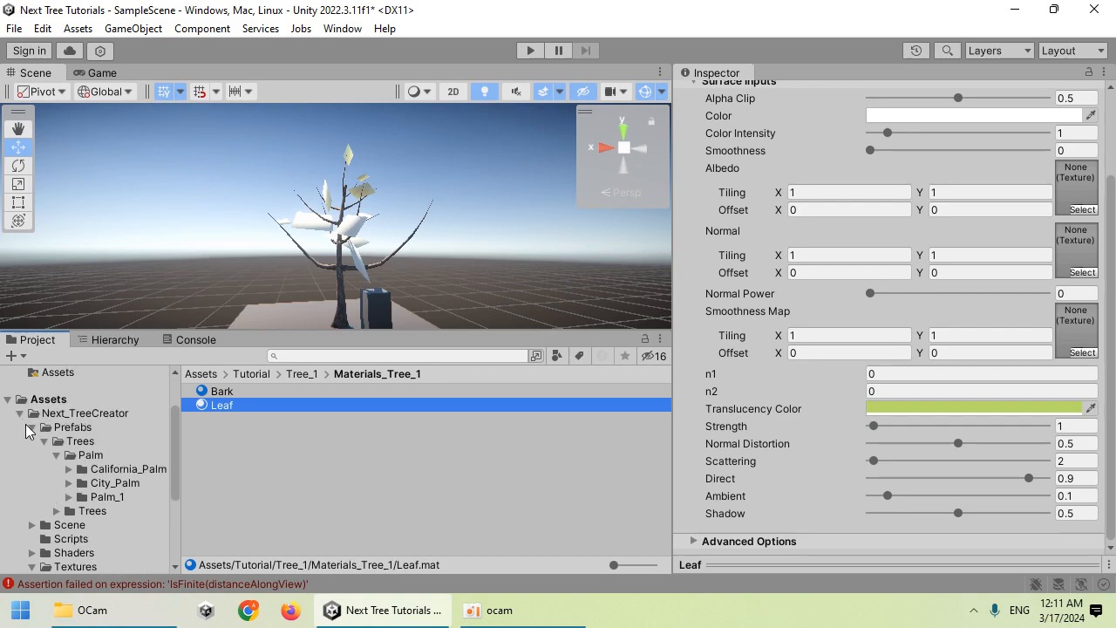
click(32, 428)
scroll(87, 443, down, 2)
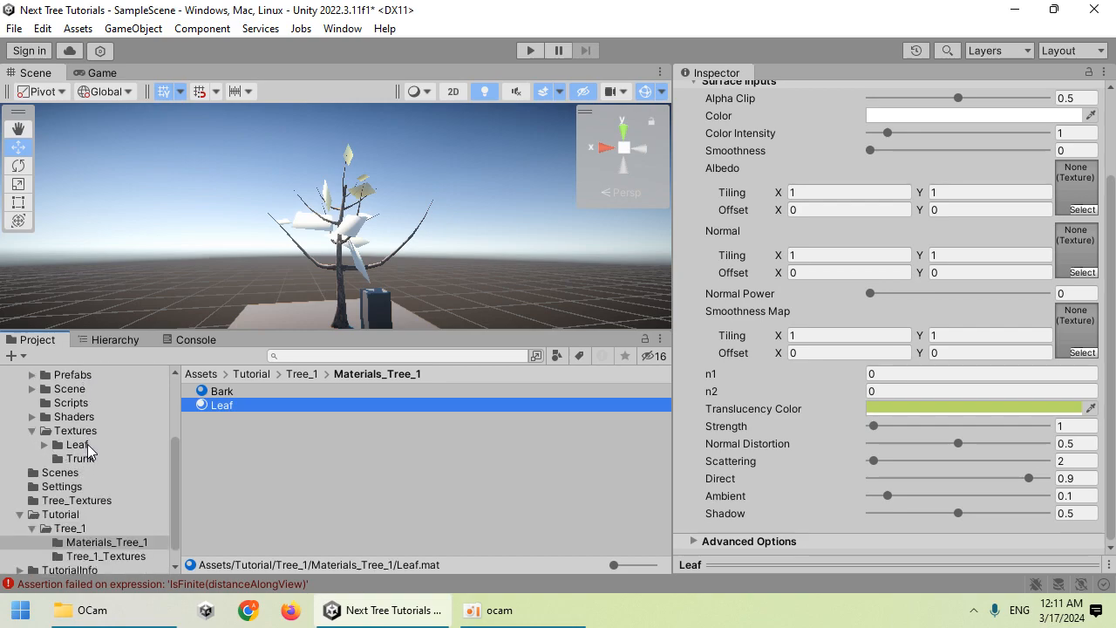
click(77, 444)
click(44, 444)
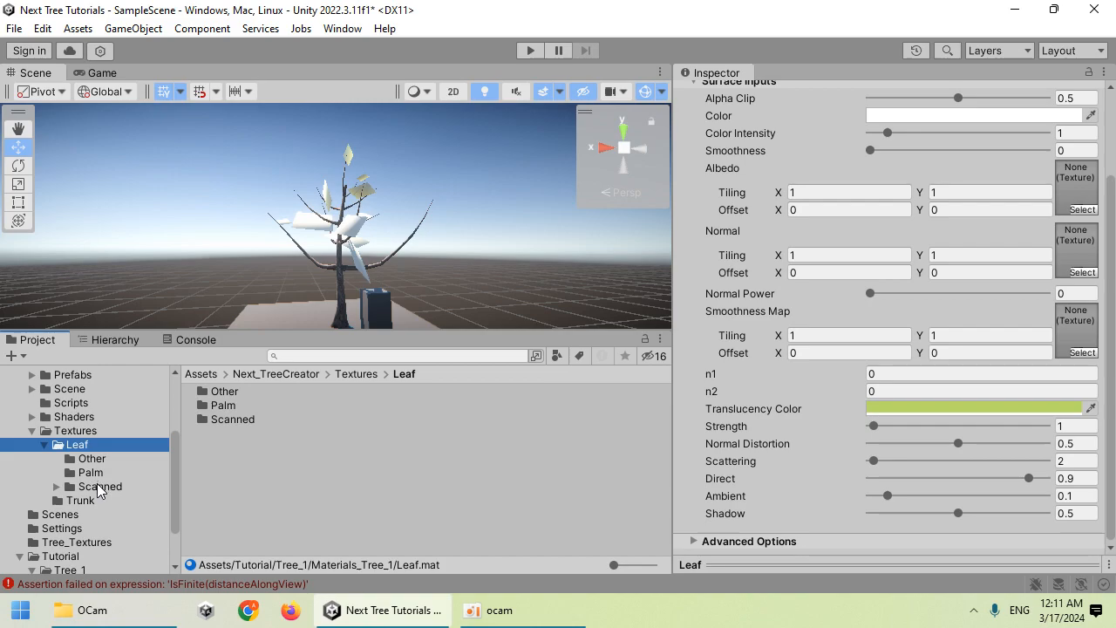
click(95, 487)
click(55, 487)
click(90, 502)
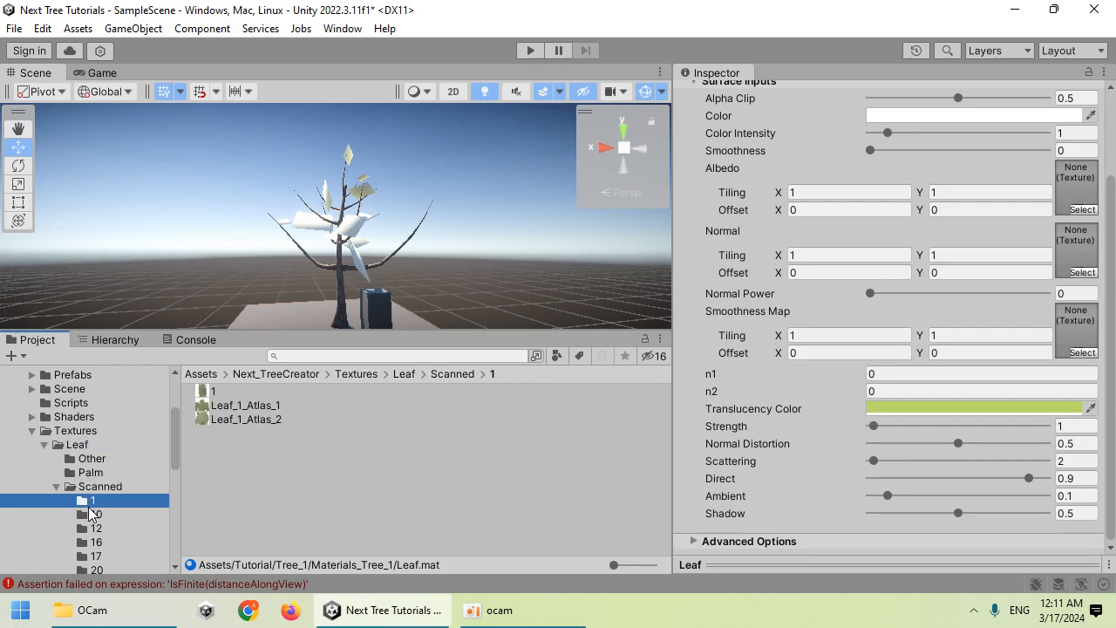
drag(624, 567, 695, 562)
scroll(152, 490, down, 2)
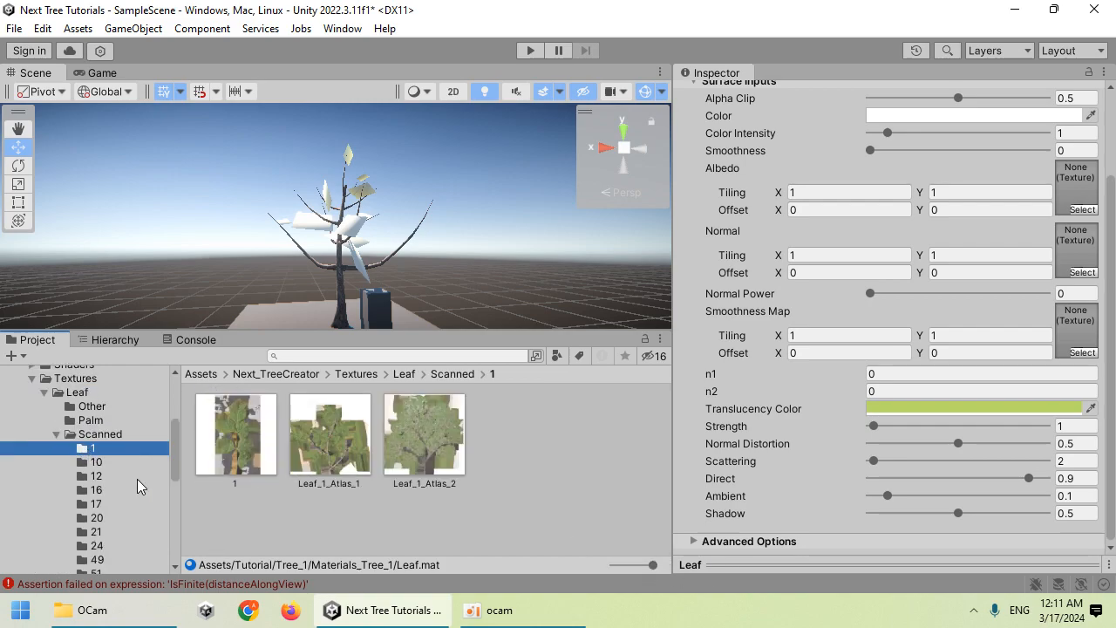
Browse the scanned leaf folders and assign Leaf_72_Atlas_2 from folder 72 as the Leaf material's Albedo texture
click(108, 476)
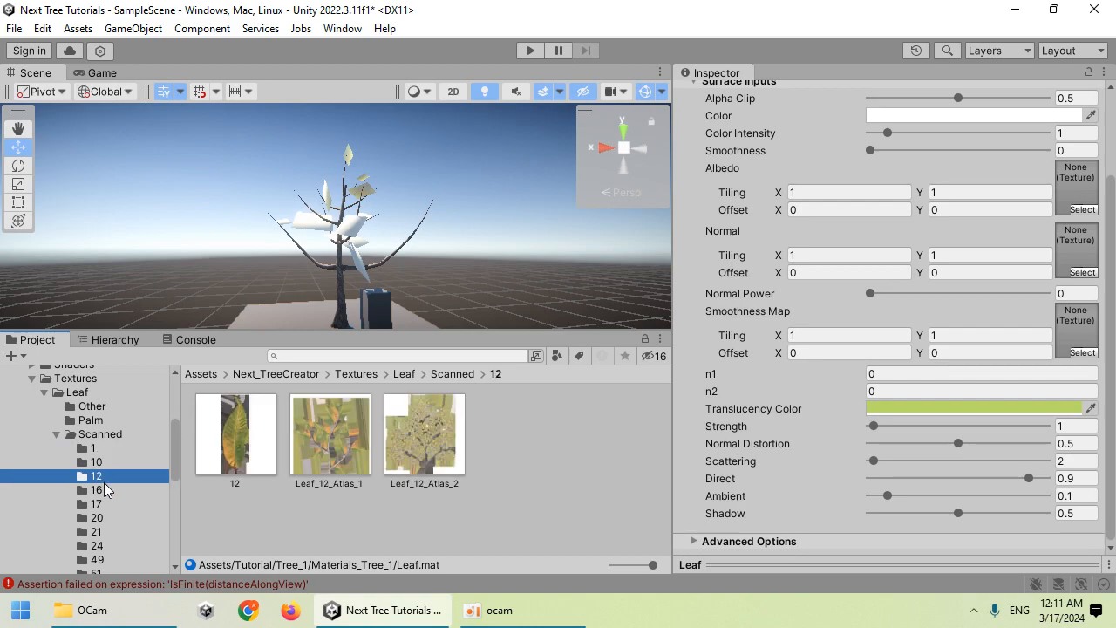
key(Down)
key(Down)
key(Down)
key(Down)
key(Down)
key(Down)
key(Down)
key(Down)
key(Down)
key(Down)
key(Down)
key(Down)
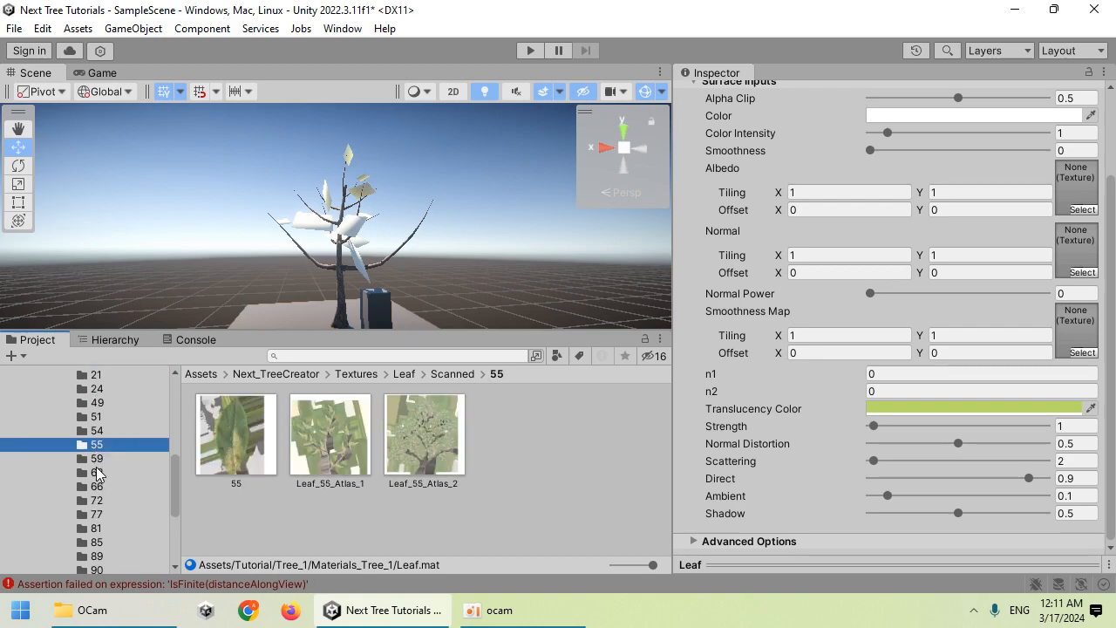
key(Down)
key(Down)
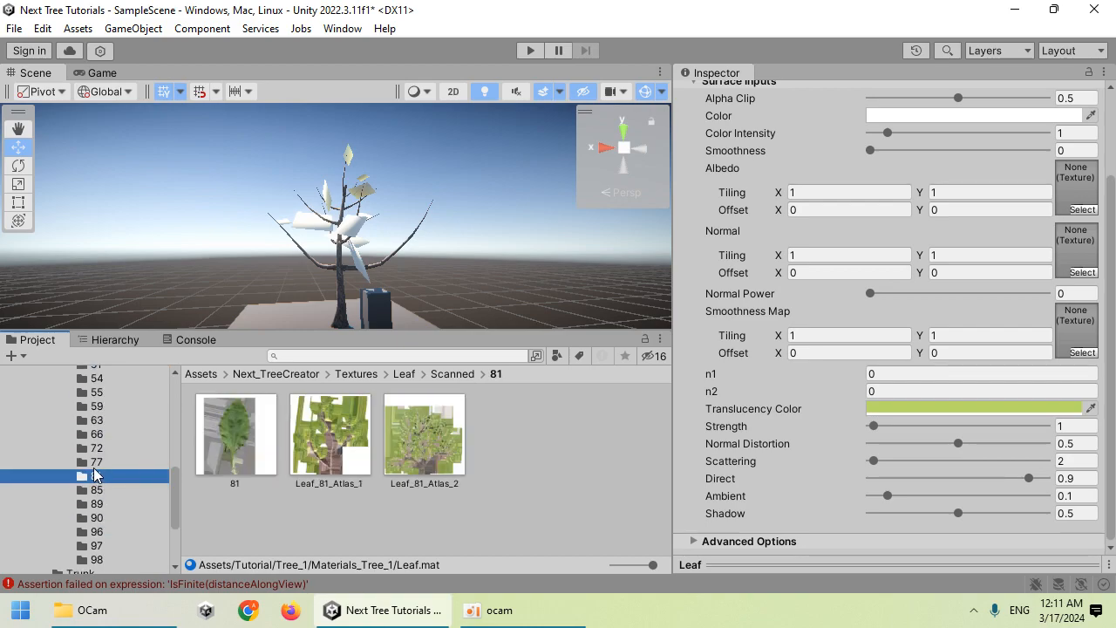
key(Up)
key(Up)
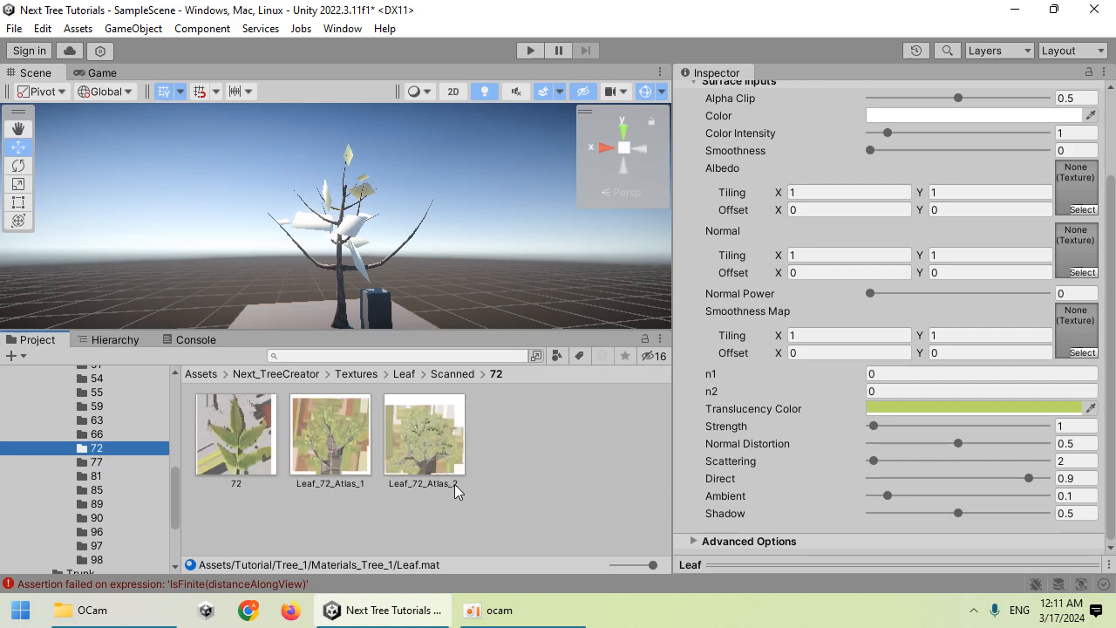
drag(452, 490, 1076, 192)
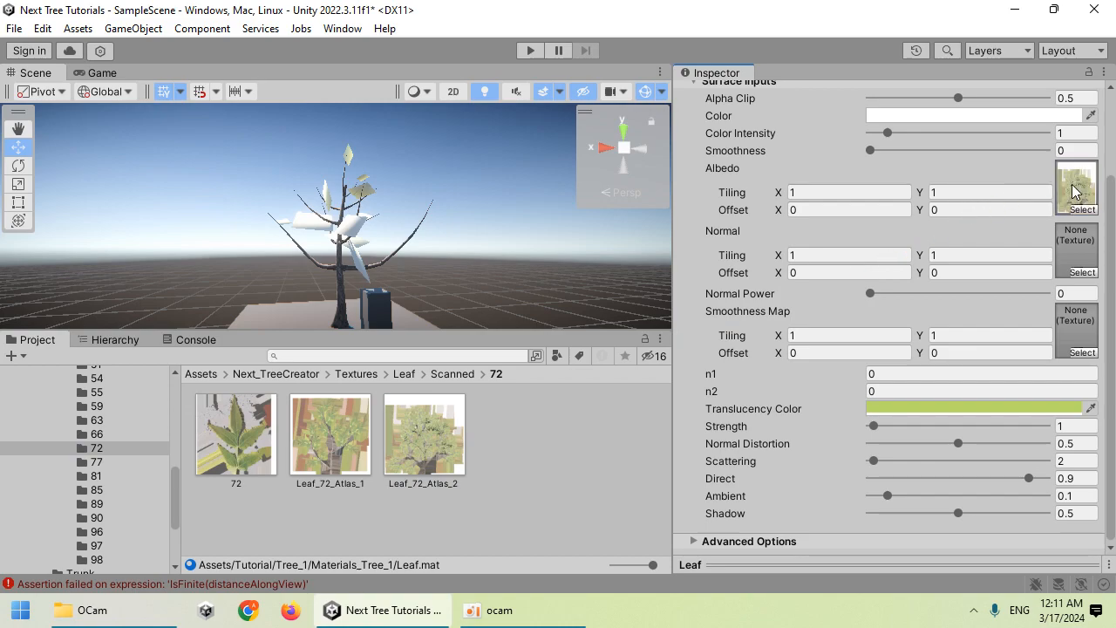
Collapse the Next_TreeCreator folder, reselect the Tree_1 prefab and refresh the tree so the leaf texture is applied
scroll(124, 436, up, 10)
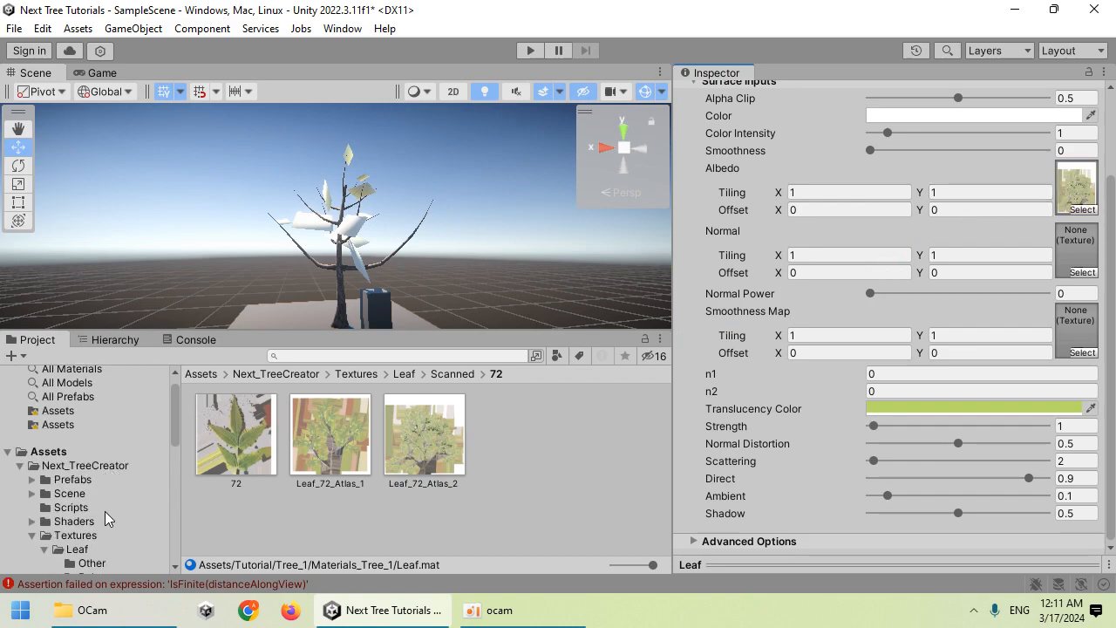
click(21, 467)
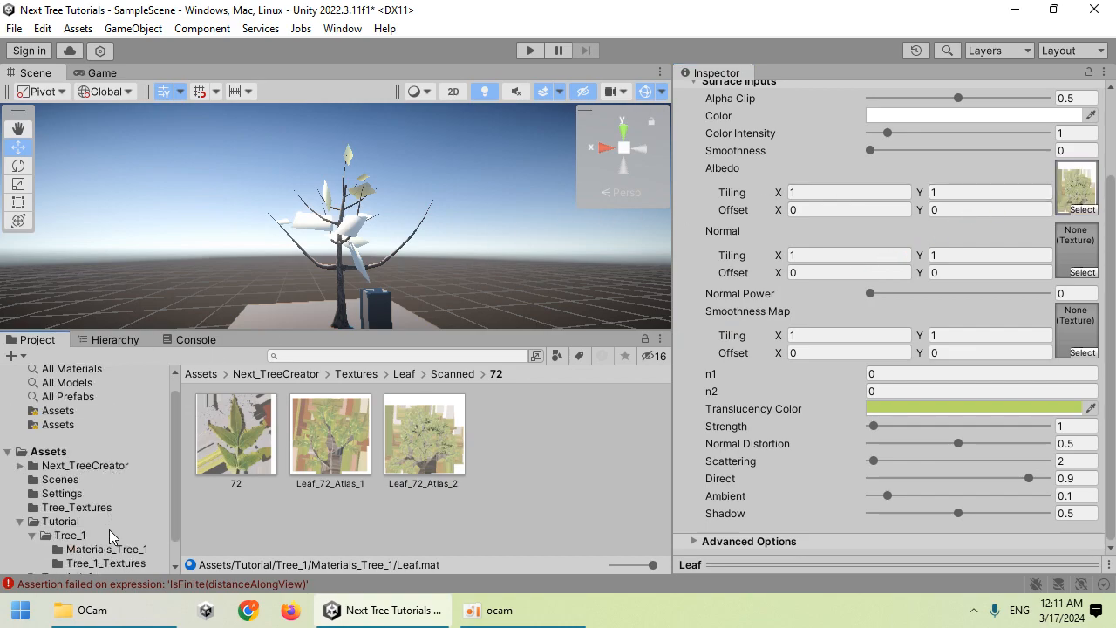
click(112, 536)
click(422, 440)
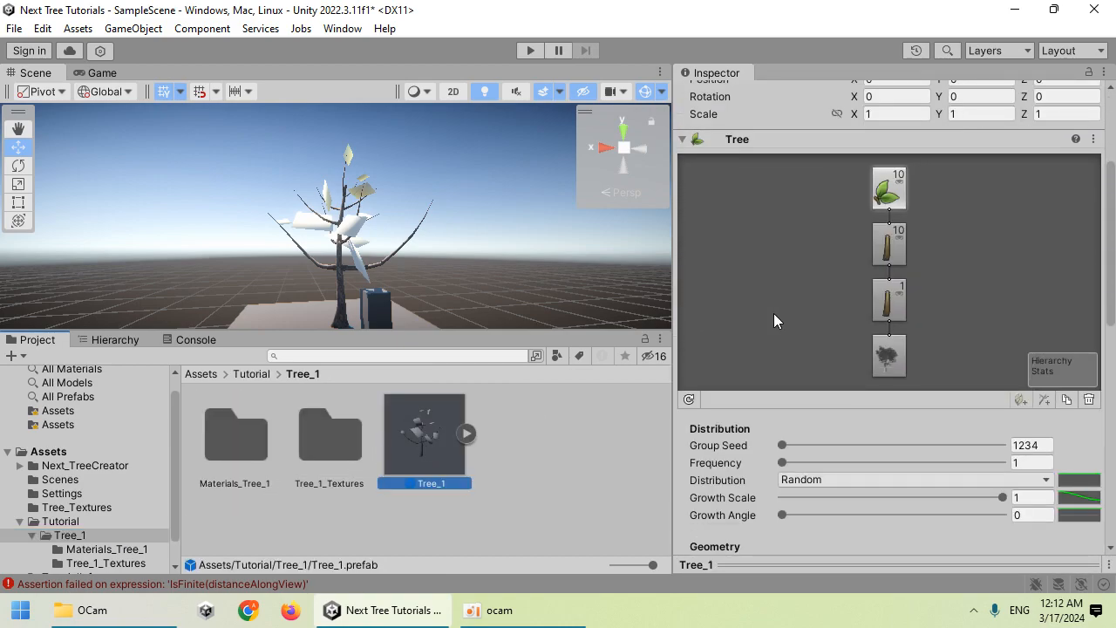
click(692, 400)
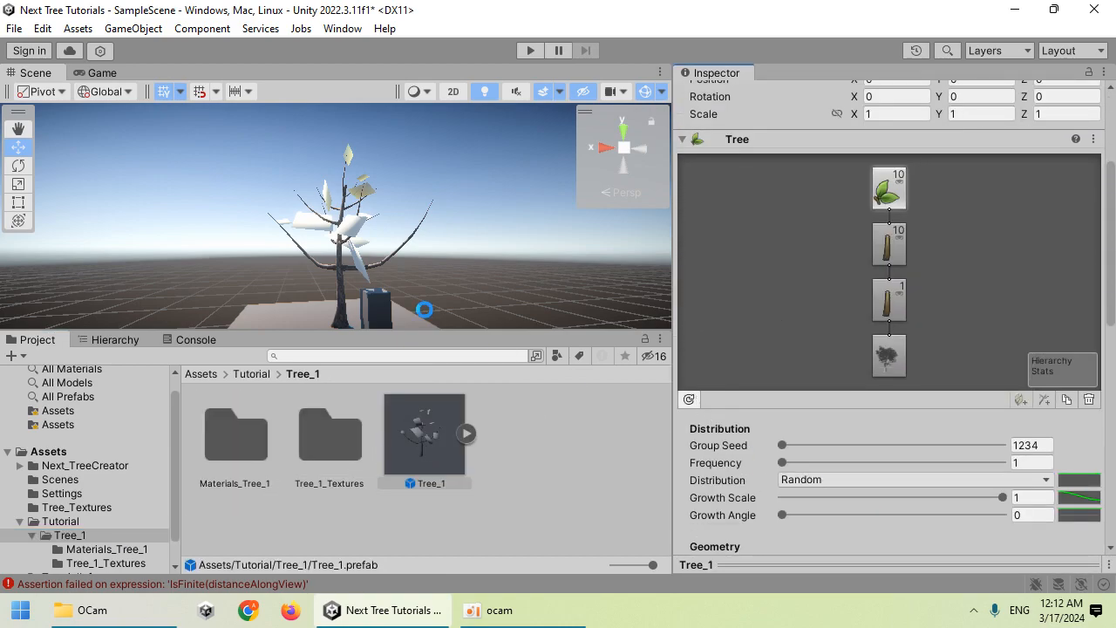
scroll(323, 212, up, 10)
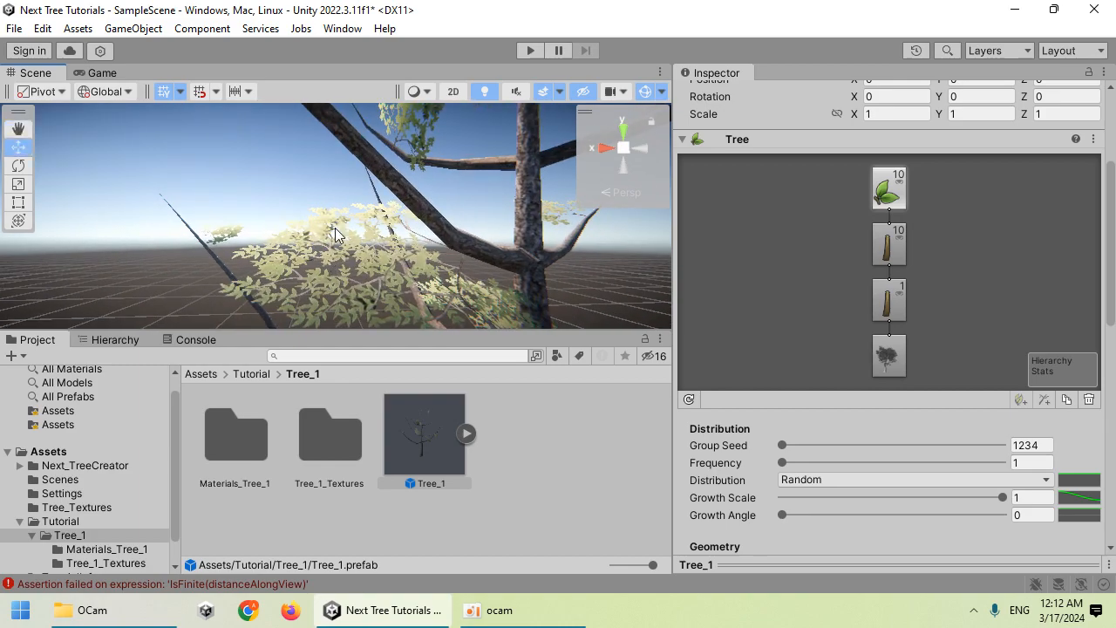
key(s)
right_drag(336, 255, 384, 246)
key(w)
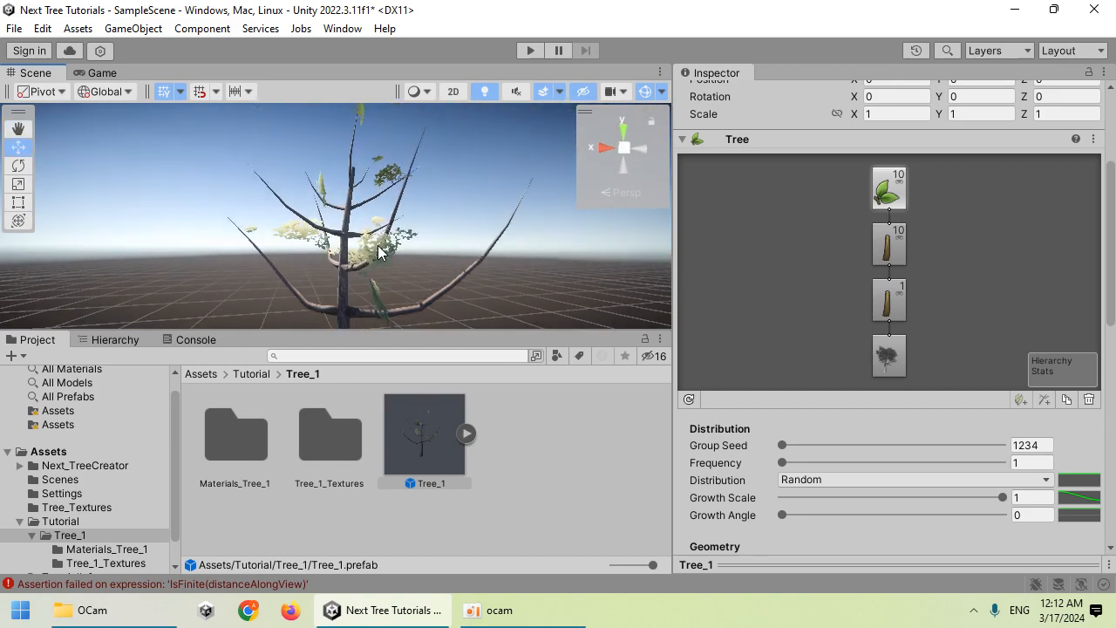
Increase the leaf group's size range, raising the maximum strongly and the minimum slightly
scroll(720, 353, down, 4)
scroll(732, 357, down, 4)
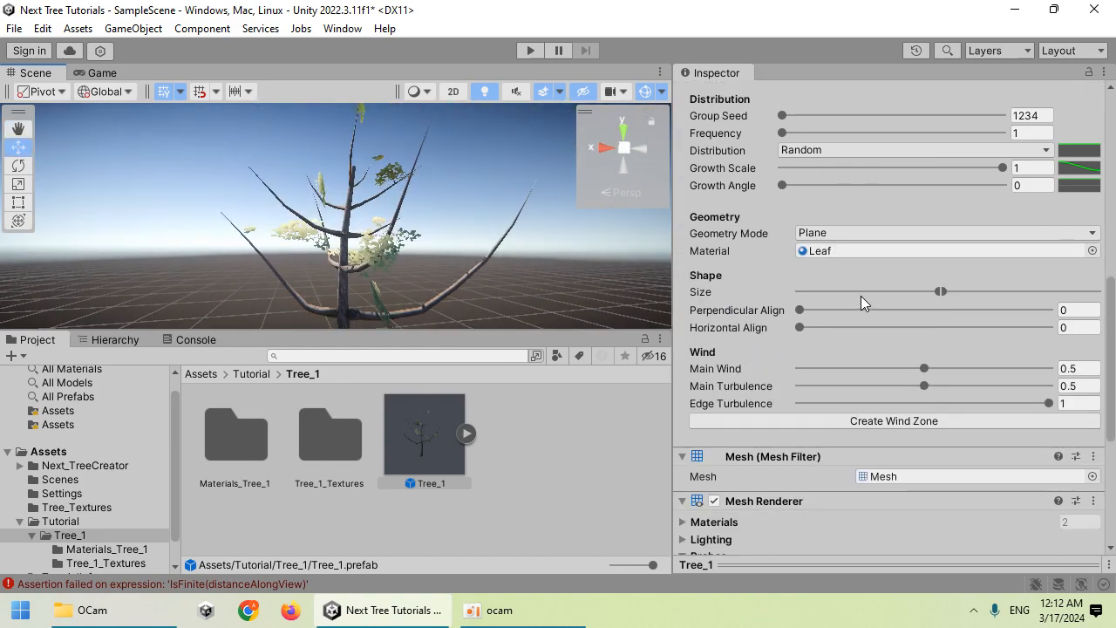
drag(948, 291, 1023, 292)
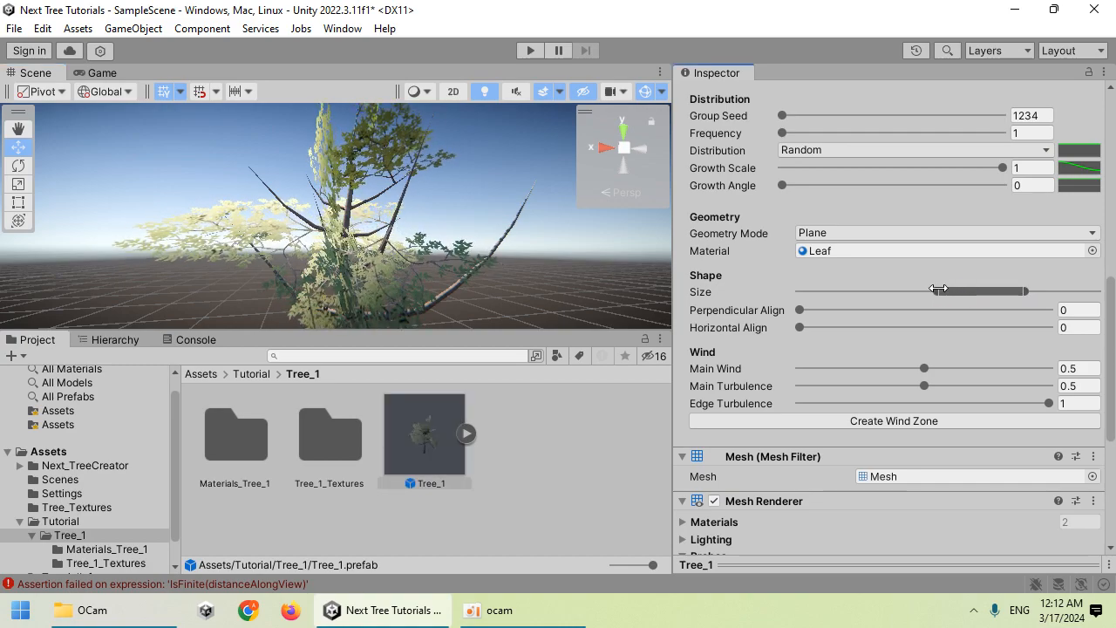
drag(941, 290, 966, 291)
scroll(473, 246, down, 8)
scroll(454, 243, up, 3)
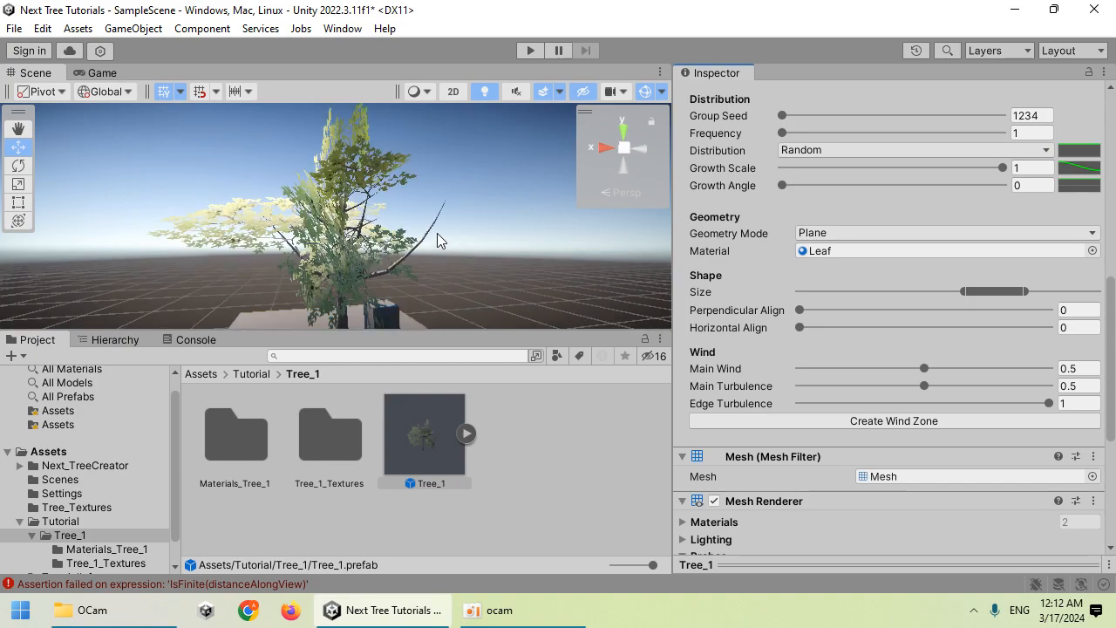
Set the leaf group's frequency to 10
scroll(763, 234, up, 4)
drag(789, 321, 832, 321)
scroll(422, 248, down, 5)
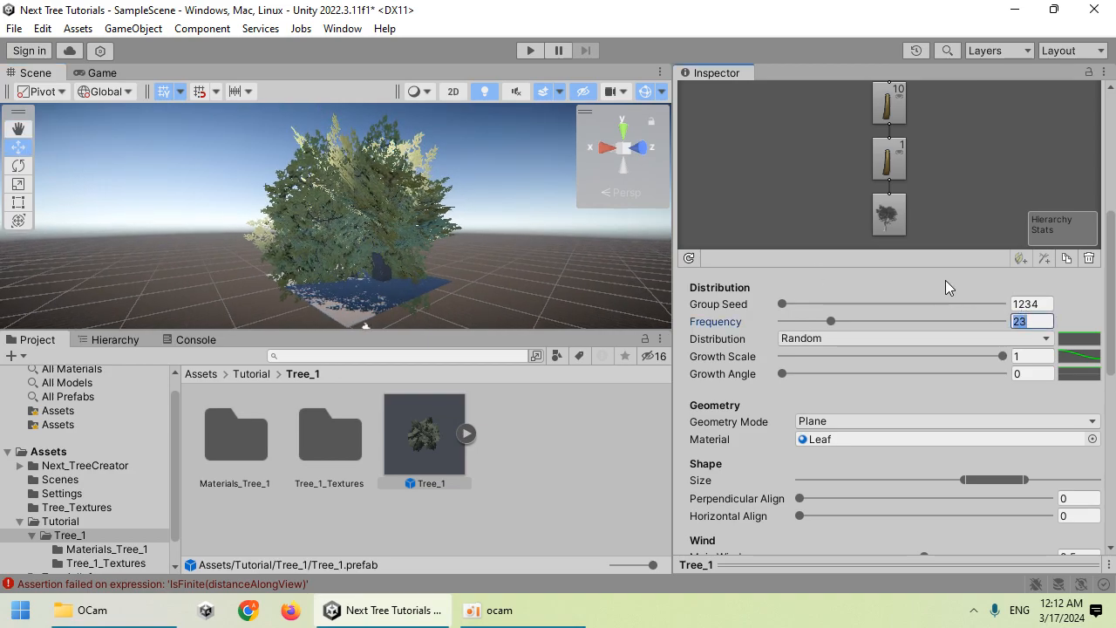
text(10)
Reduce the leaf group's maximum size to match its minimum size
scroll(479, 247, up, 4)
right_drag(534, 249, 517, 232)
scroll(853, 404, down, 4)
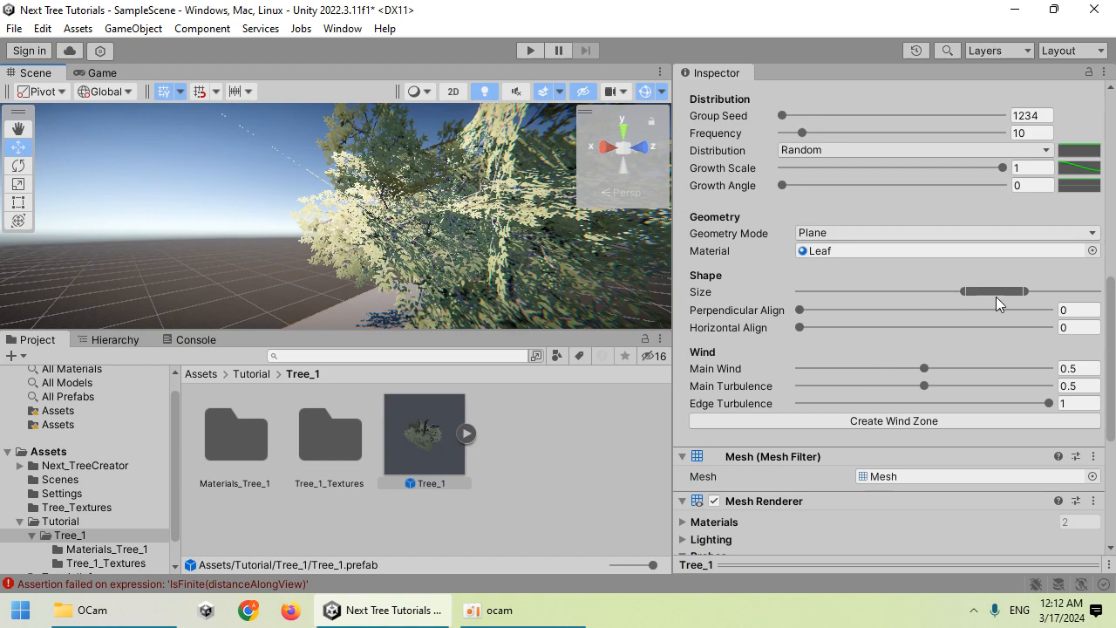
drag(1004, 291, 918, 291)
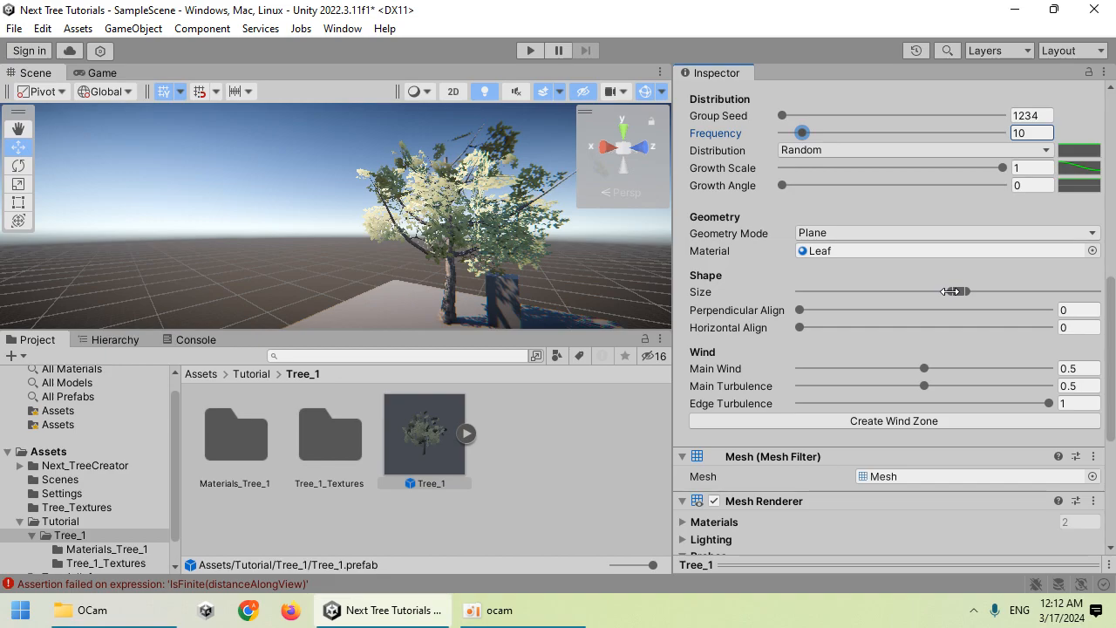
Examine the resized foliage on the tree from several angles and distances
key(w)
right_drag(526, 228, 558, 233)
key(s)
key(w)
key(a)
key(w)
key(d)
key(s)
scroll(828, 347, down, 1)
scroll(836, 328, up, 1)
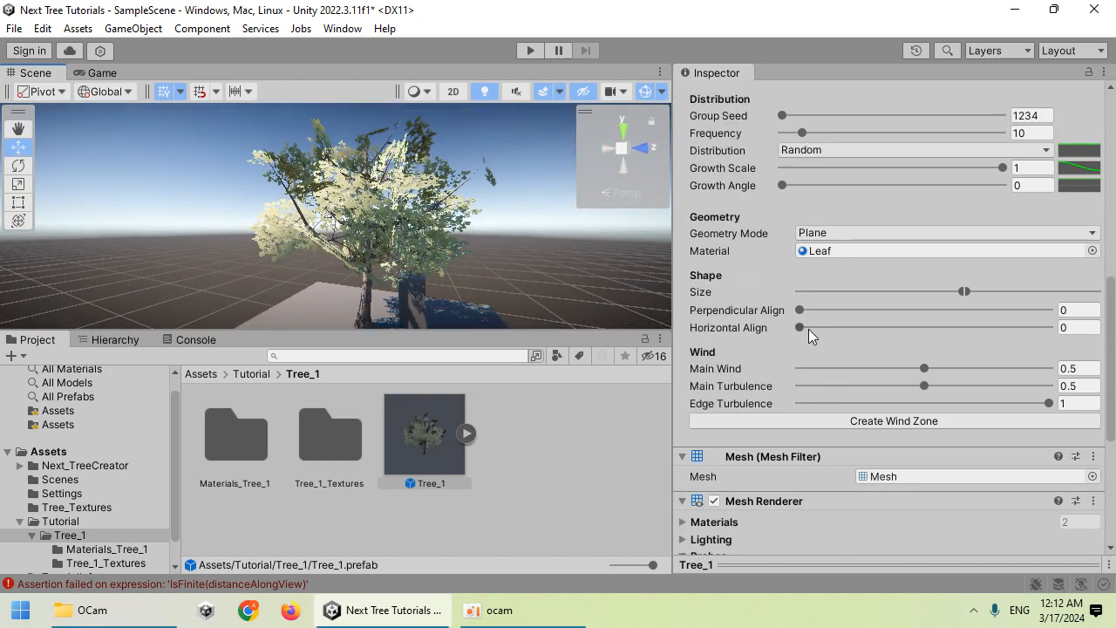
Set the leaf group's Horizontal Align to about 0.906
drag(807, 330, 955, 328)
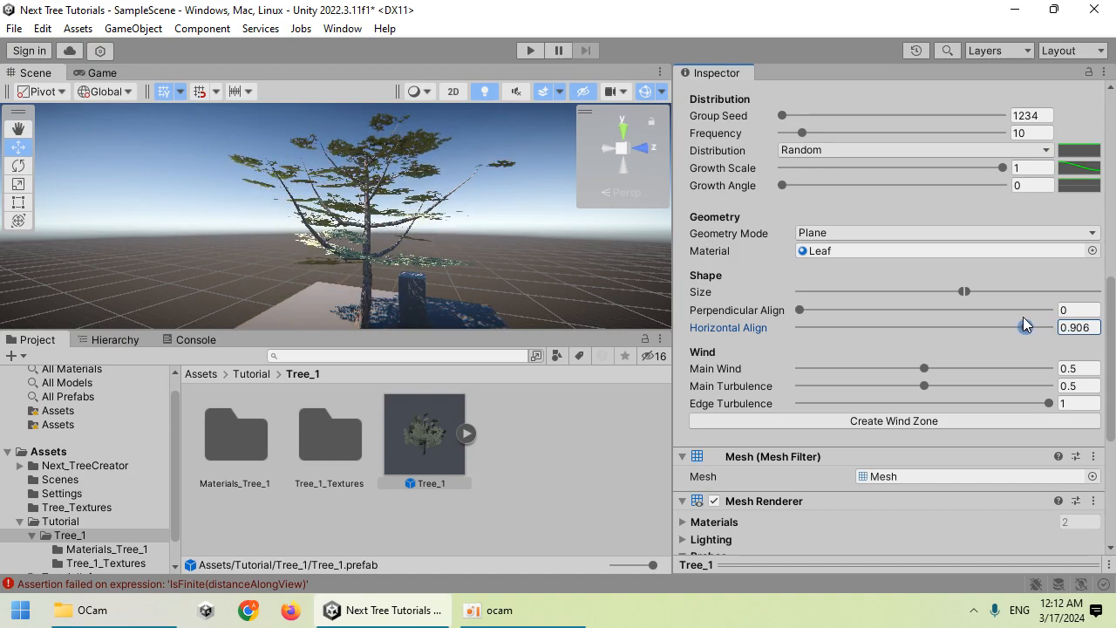
right_drag(637, 249, 588, 259)
scroll(894, 316, up, 3)
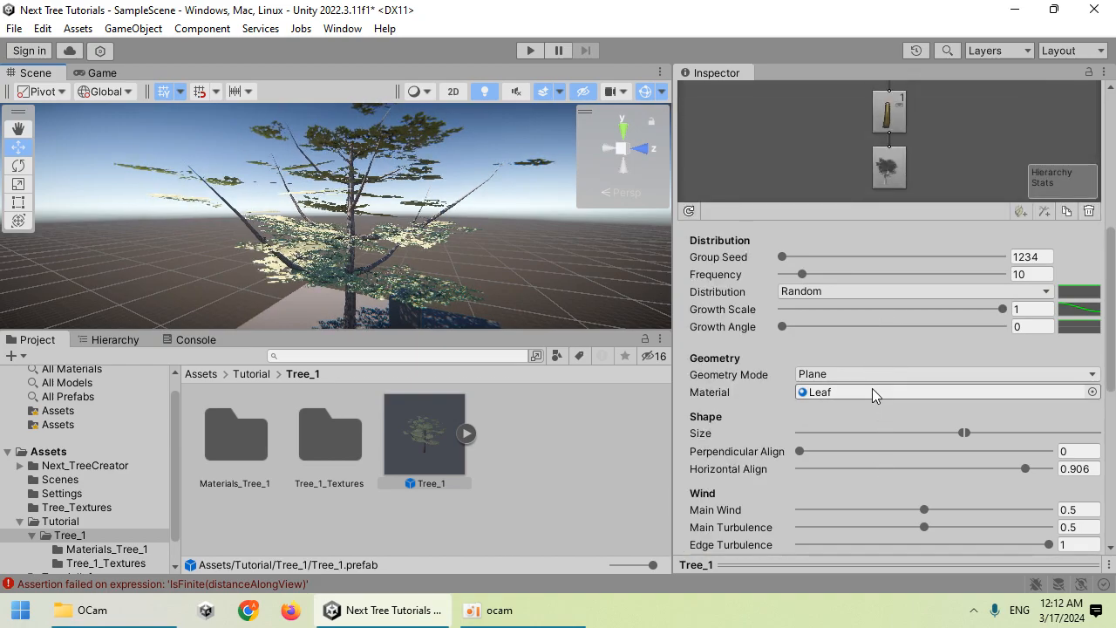
Try a different geometry mode on the horizontally aligned leaves and restore Plane
scroll(875, 395, down, 1)
click(879, 331)
key(Escape)
right_drag(571, 249, 488, 239)
click(863, 327)
click(855, 347)
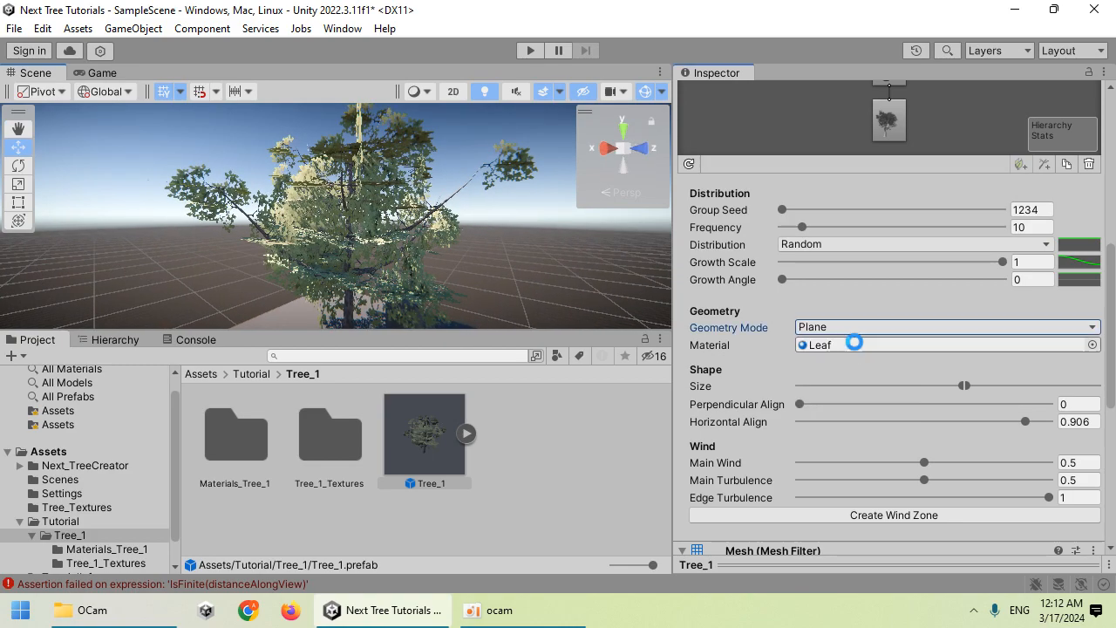
Change the leaf group's Distribution to Opposite
click(854, 246)
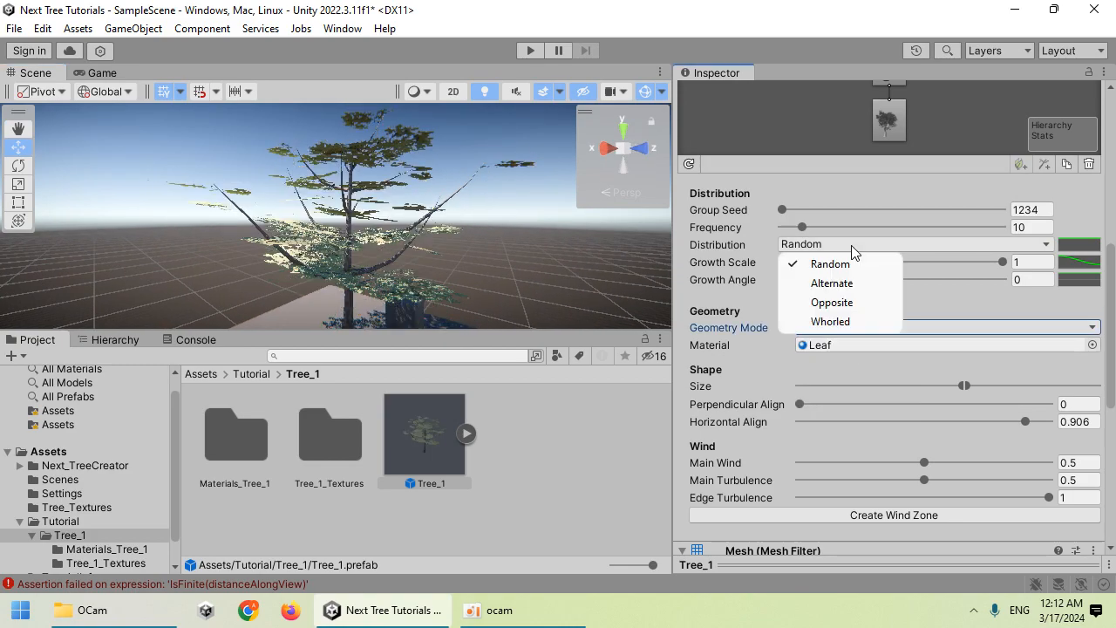
click(821, 302)
right_drag(313, 234, 518, 213)
Set the leaf group's Perpendicular Align to 1 and its Horizontal Align to about 0.829
scroll(795, 336, down, 4)
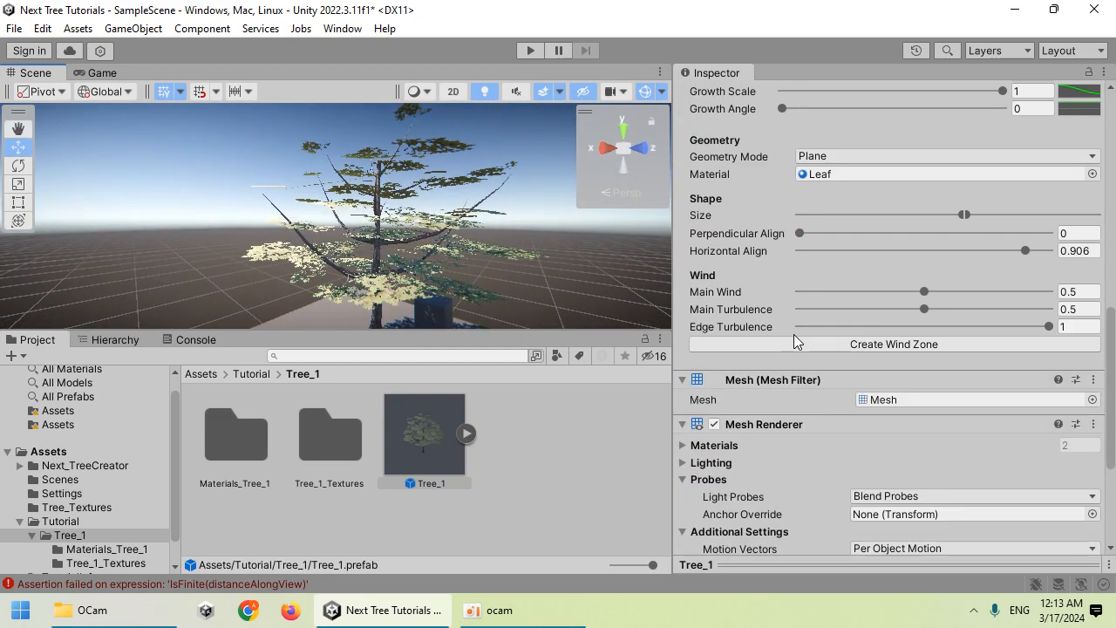
drag(804, 234, 1009, 252)
right_drag(524, 241, 463, 237)
key(s)
key(w)
key(s)
key(w)
key(s)
Duplicate the leaf group and set the copy's Horizontal Align to about 0.566 and Perpendicular Align to about 0.542
scroll(883, 282, up, 10)
scroll(915, 245, up, 3)
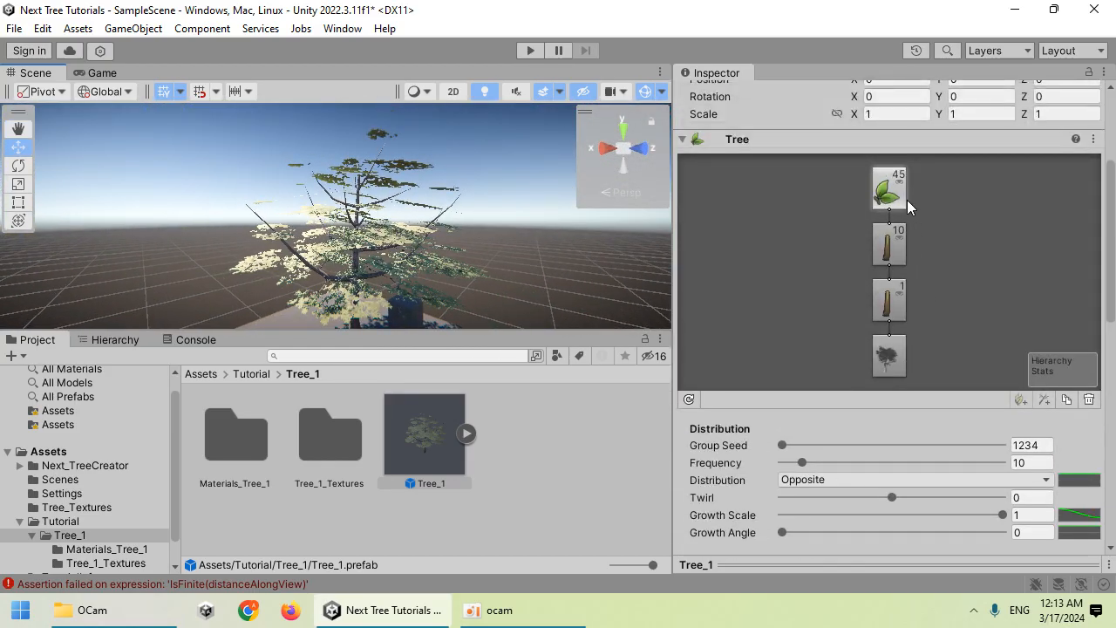
click(1065, 400)
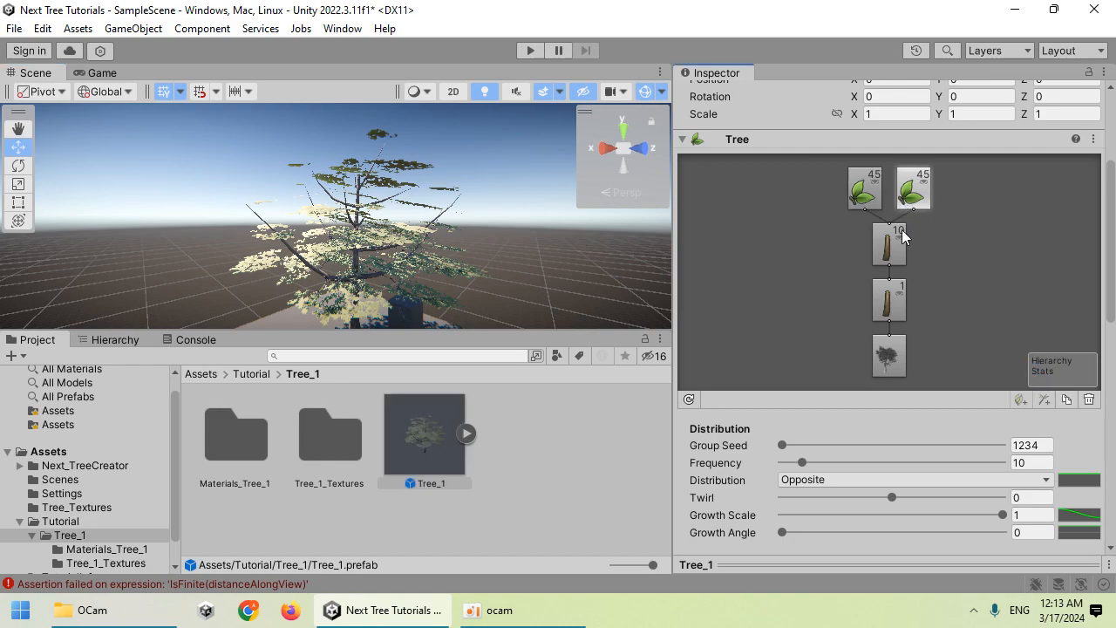
scroll(877, 357, down, 6)
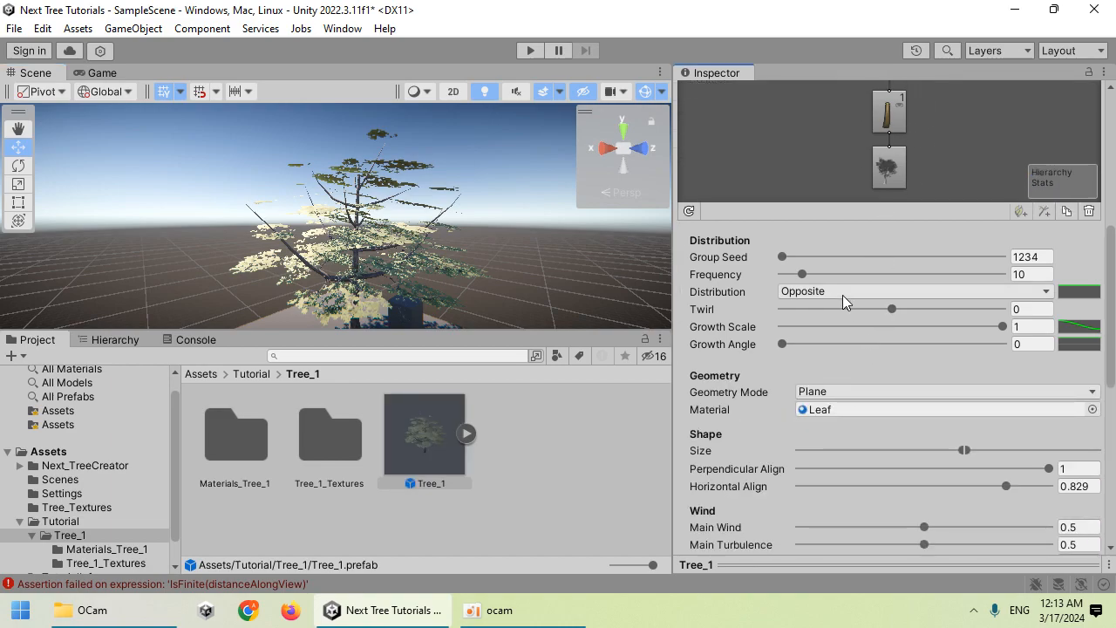
scroll(842, 295, down, 6)
drag(997, 301, 940, 305)
key(w)
right_drag(558, 268, 583, 198)
key(s)
drag(1041, 284, 935, 283)
scroll(894, 316, up, 6)
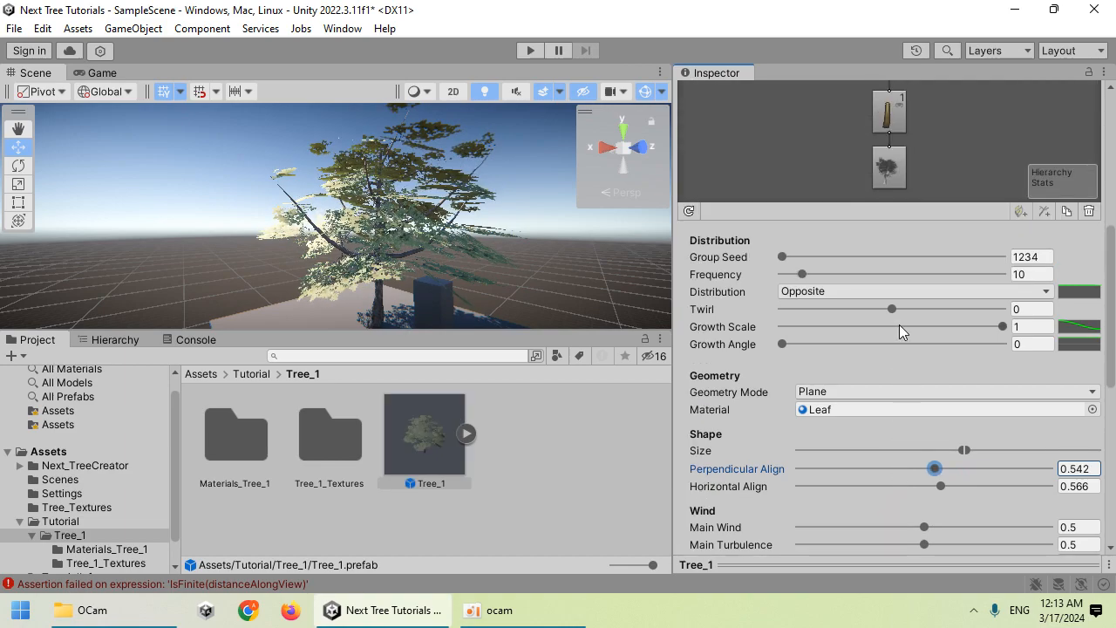
Lower the start of the duplicated leaf group's Distribution curve to about 0.3
click(1078, 292)
drag(867, 271, 867, 434)
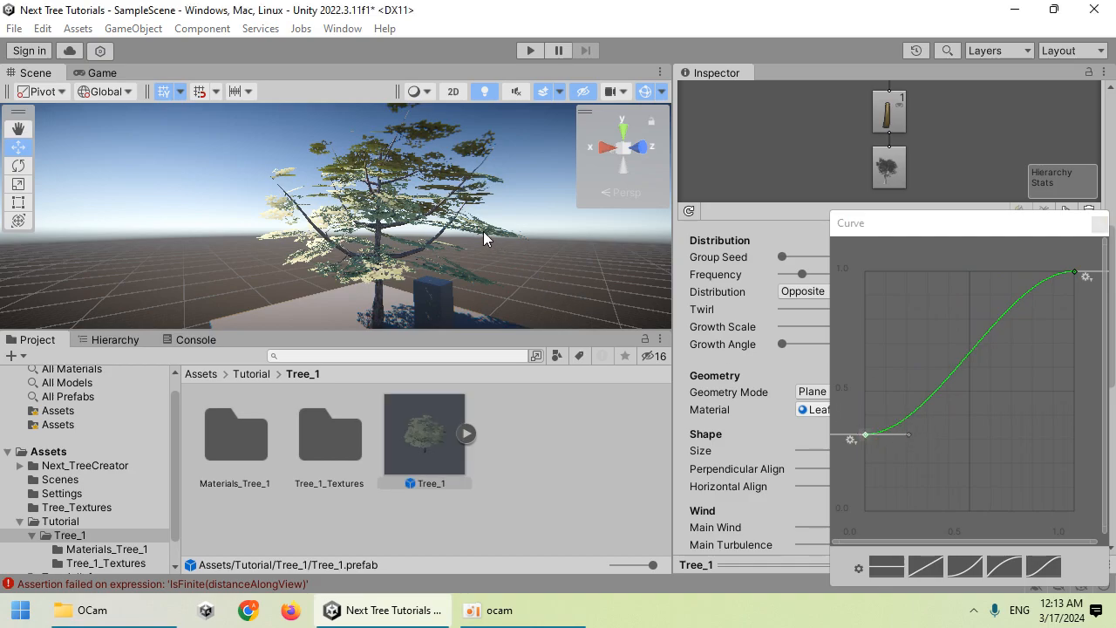
right_drag(483, 231, 454, 231)
Try the Cross geometry mode on the duplicated leaf group and view the tree
scroll(837, 331, down, 3)
click(930, 301)
click(901, 333)
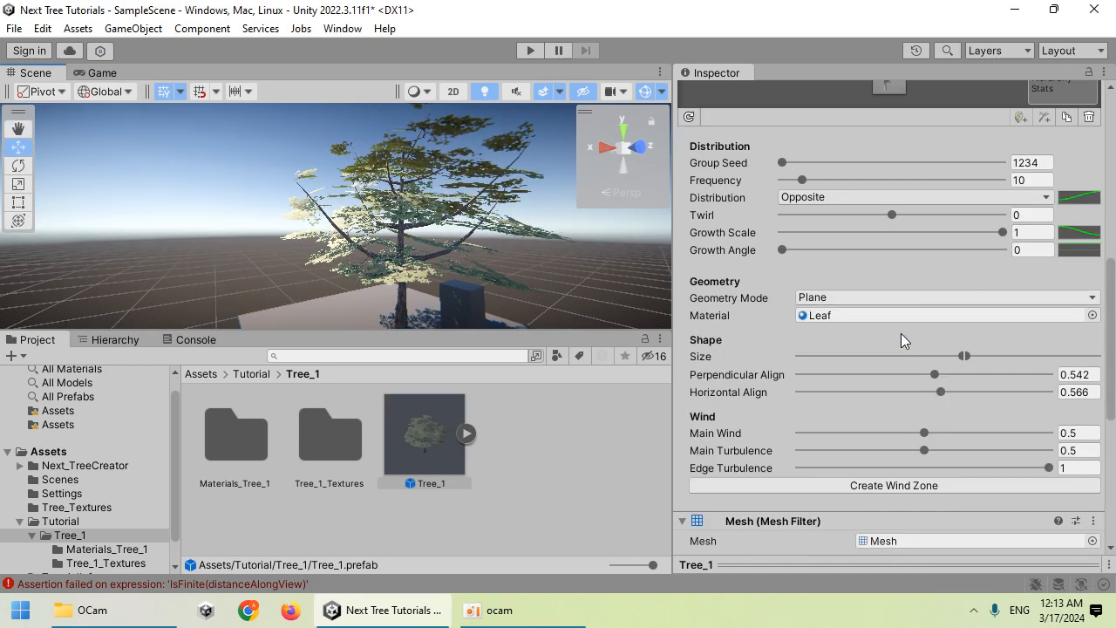
right_drag(515, 238, 764, 255)
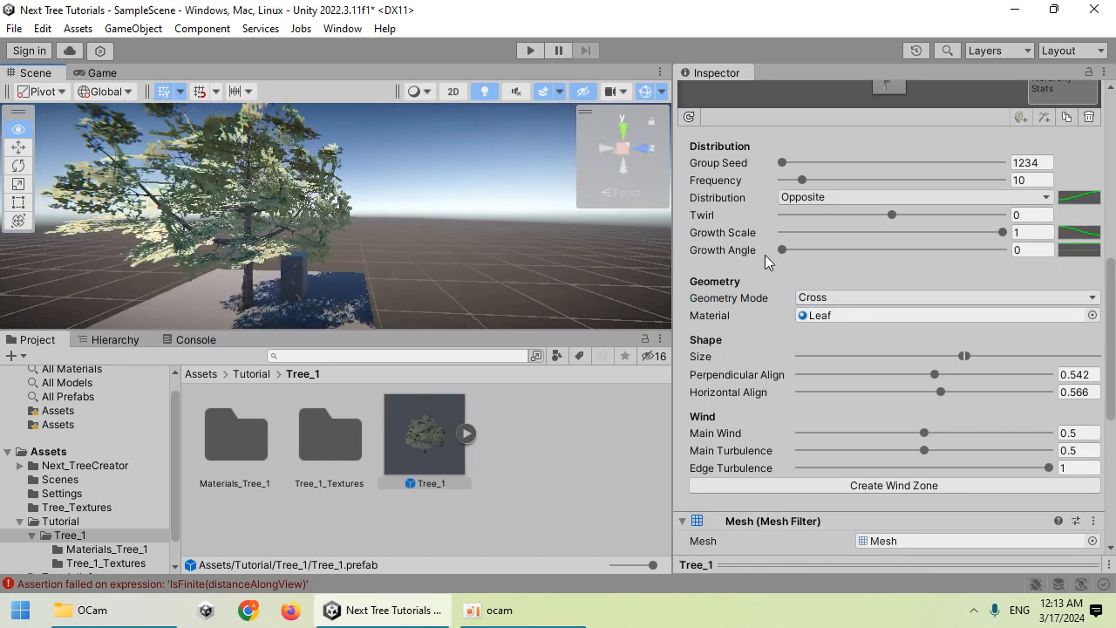
Lower the start of the duplicated leaf group's Distribution curve to 0 and return its Geometry Mode to Plane
click(1075, 199)
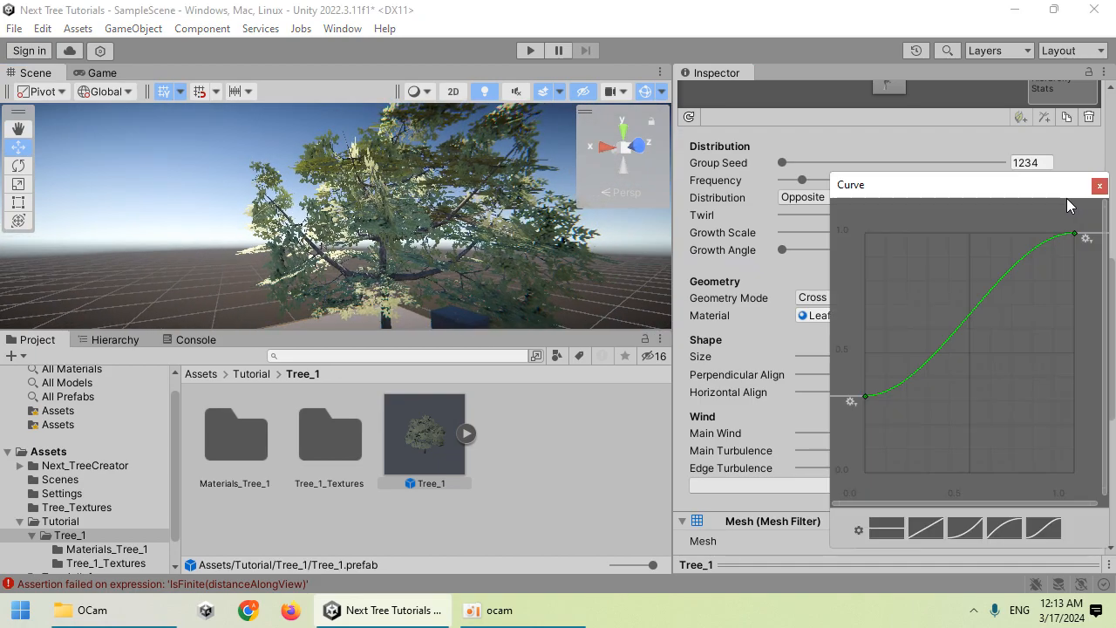
drag(866, 394, 839, 480)
right_drag(632, 299, 606, 279)
click(872, 302)
click(834, 323)
Set the duplicated leaf group's Horizontal Align to about 0.23 and its Frequency to 26
scroll(770, 333, down, 3)
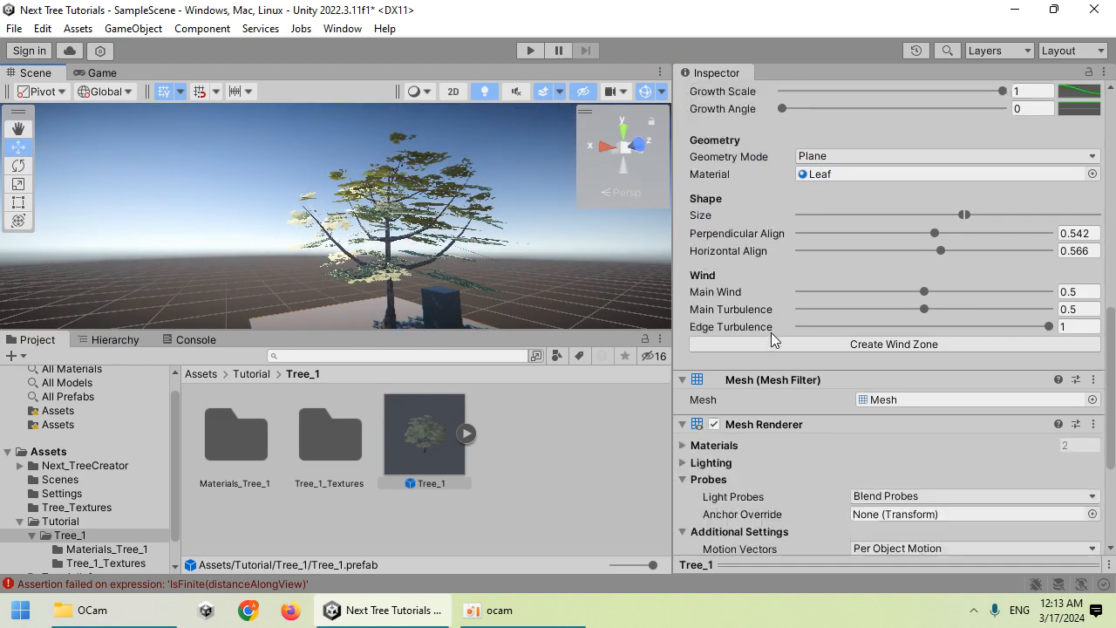
drag(941, 251, 838, 276)
scroll(859, 290, up, 3)
scroll(859, 297, up, 2)
right_drag(471, 228, 79, 245)
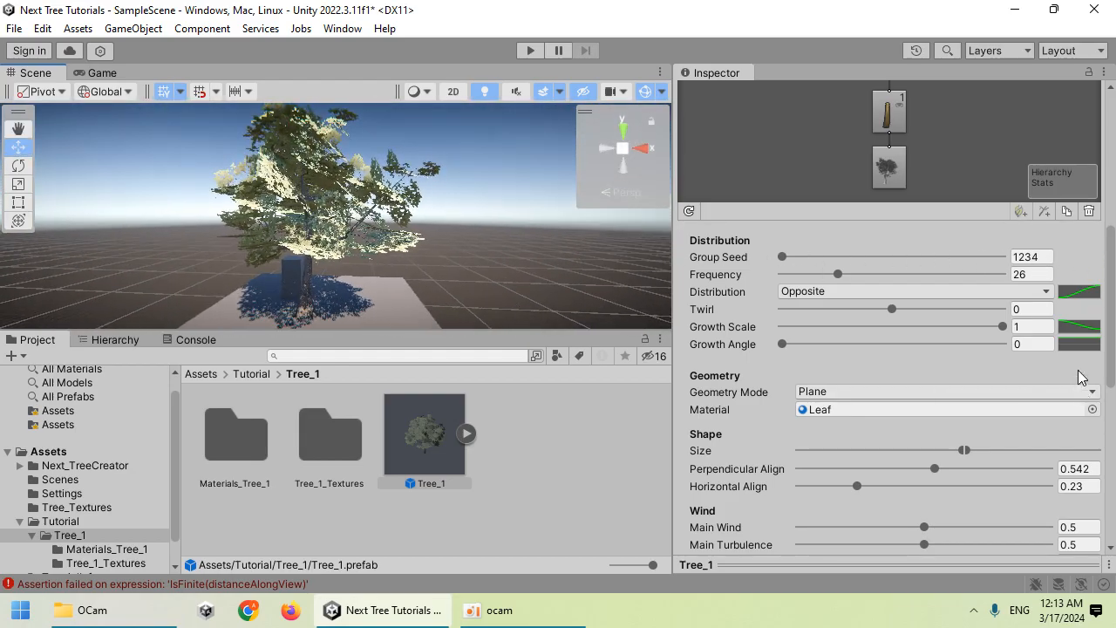
Raise the start of the duplicated leaf group's Distribution curve above the middle and set its Growth Angle to 1
click(1079, 294)
drag(868, 506, 883, 361)
alt+drag(383, 239, 1004, 342)
alt+drag(610, 222, 784, 349)
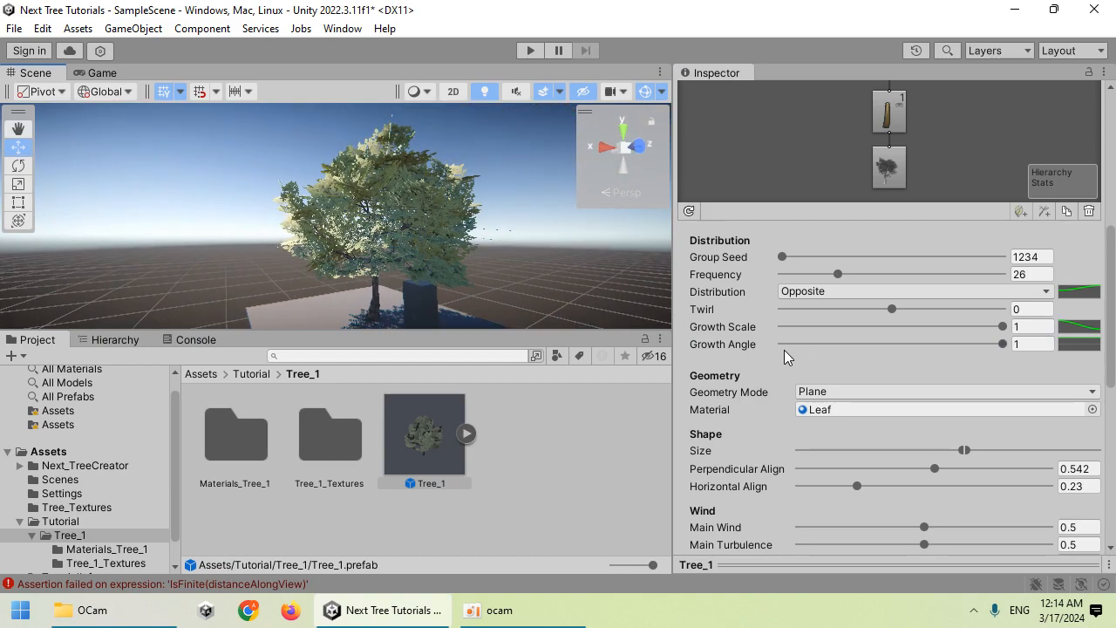
Temporarily hide the duplicated leaf group to compare the tree with only the original leaves
scroll(908, 291, up, 5)
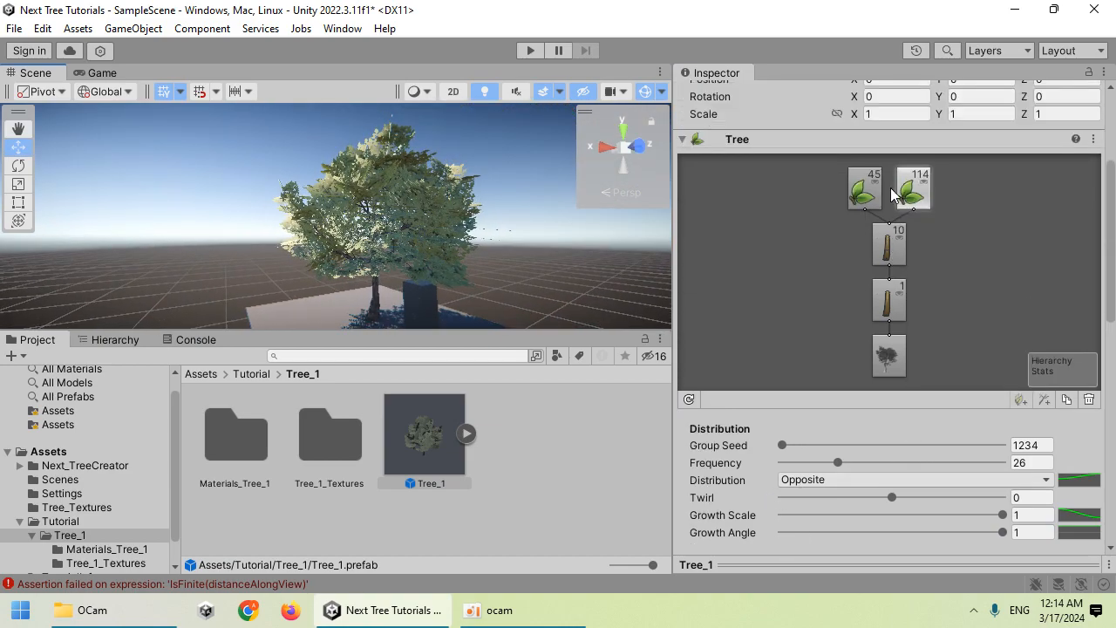
click(924, 182)
scroll(880, 400, down, 4)
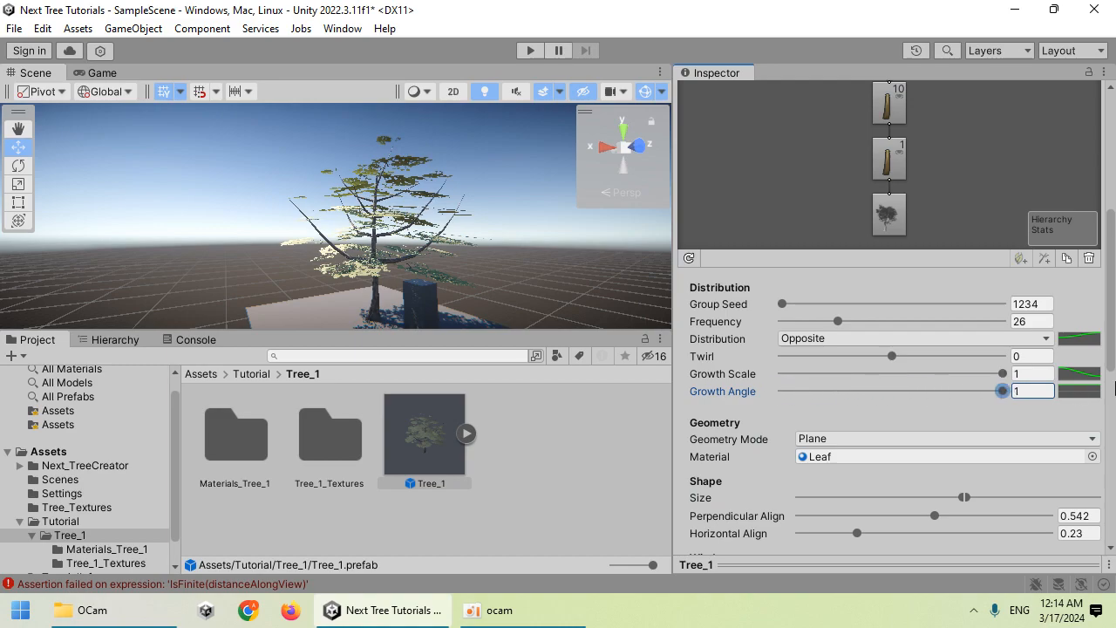
Hide the original leaf group and set the duplicated group's Growth Angle to 1
scroll(850, 245, up, 3)
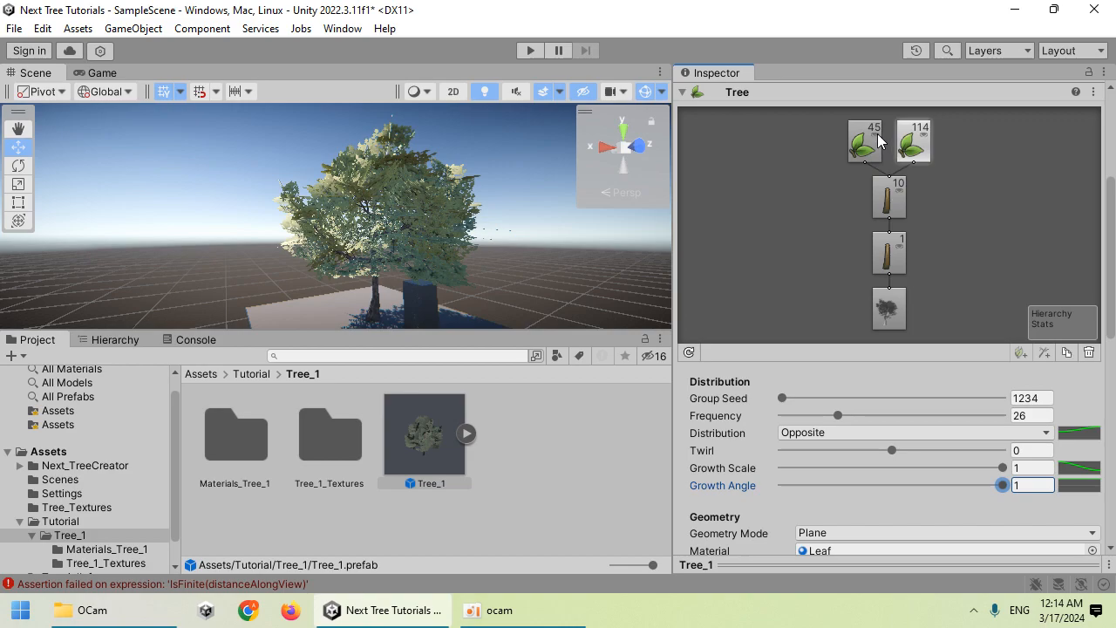
scroll(845, 317, down, 3)
drag(853, 393, 1025, 391)
key(w)
right_drag(452, 209, 422, 240)
key(s)
key(w)
key(s)
key(w)
right_drag(437, 216, 427, 214)
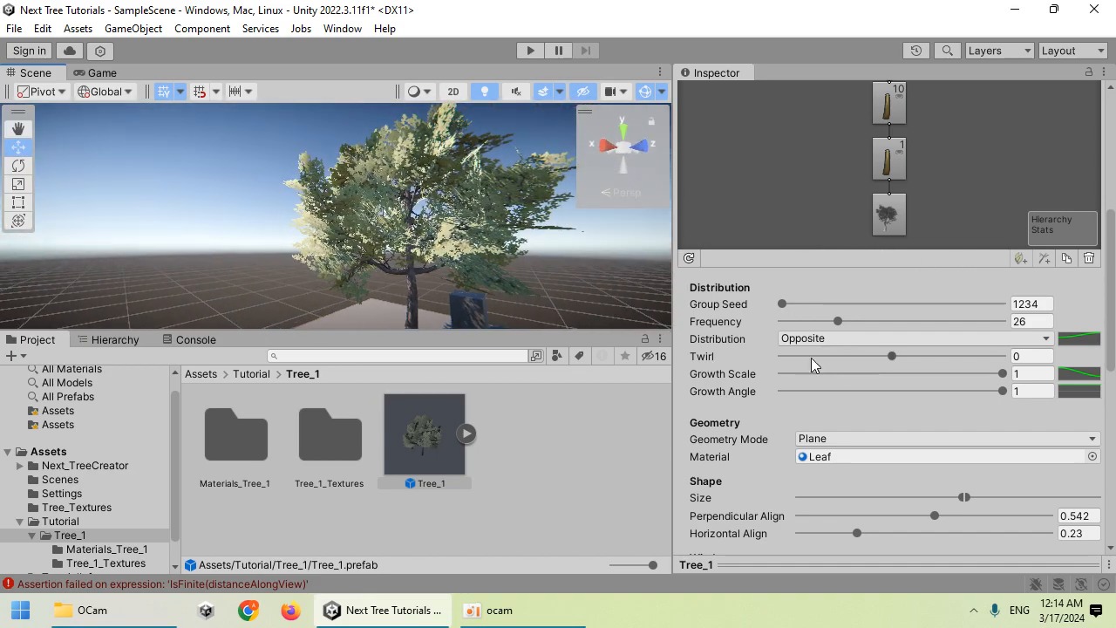
Lower the start of the duplicated leaf group's Distribution curve and adjust its leaf alignment, with Horizontal Align at about 0.15
click(1078, 339)
drag(876, 361, 917, 416)
right_drag(567, 279, 558, 290)
scroll(813, 419, down, 4)
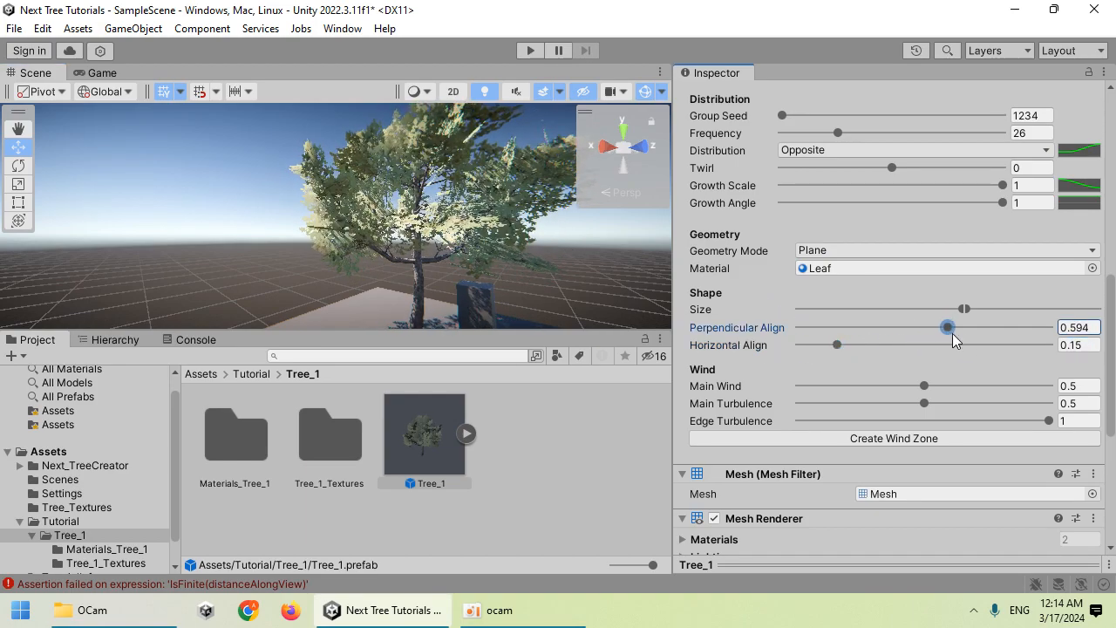
drag(930, 335, 930, 336)
Examine the realigned foliage on the tree from several angles and distances
right_drag(541, 253, 542, 230)
key(s)
key(w)
key(s)
key(a)
mouse_move(359, 212)
right_down()
mouse_move(707, 226)
mouse_move(323, 223)
mouse_move(349, 226)
right_up()
key(a)
key(w)
key(s)
Set the Radius of the trunk's branch group to about 0.36
scroll(849, 311, up, 8)
click(885, 305)
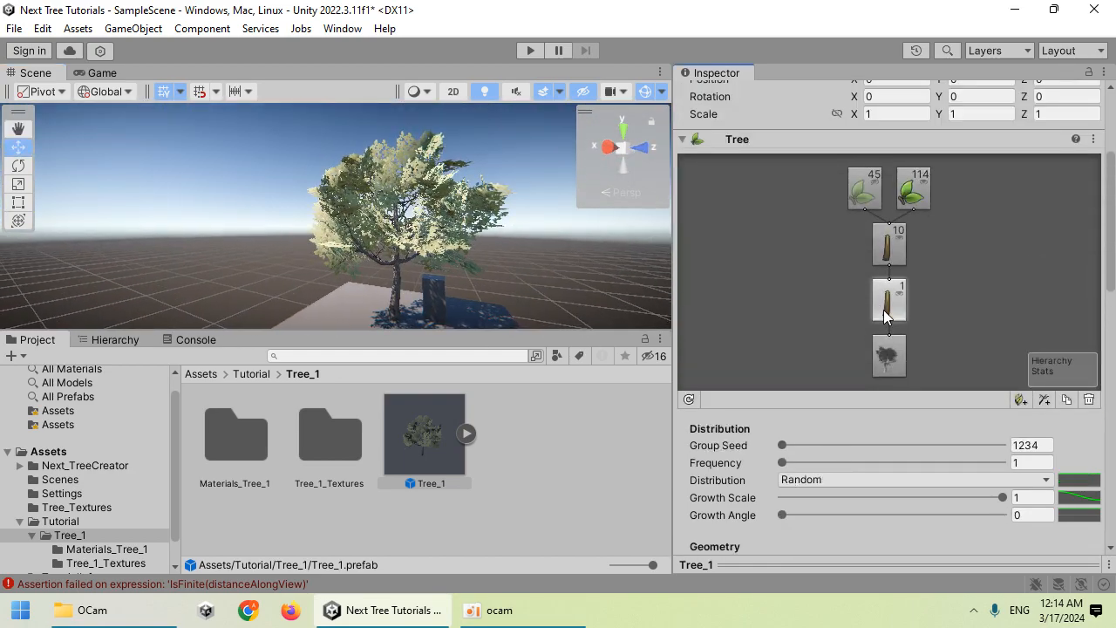
scroll(883, 323, down, 6)
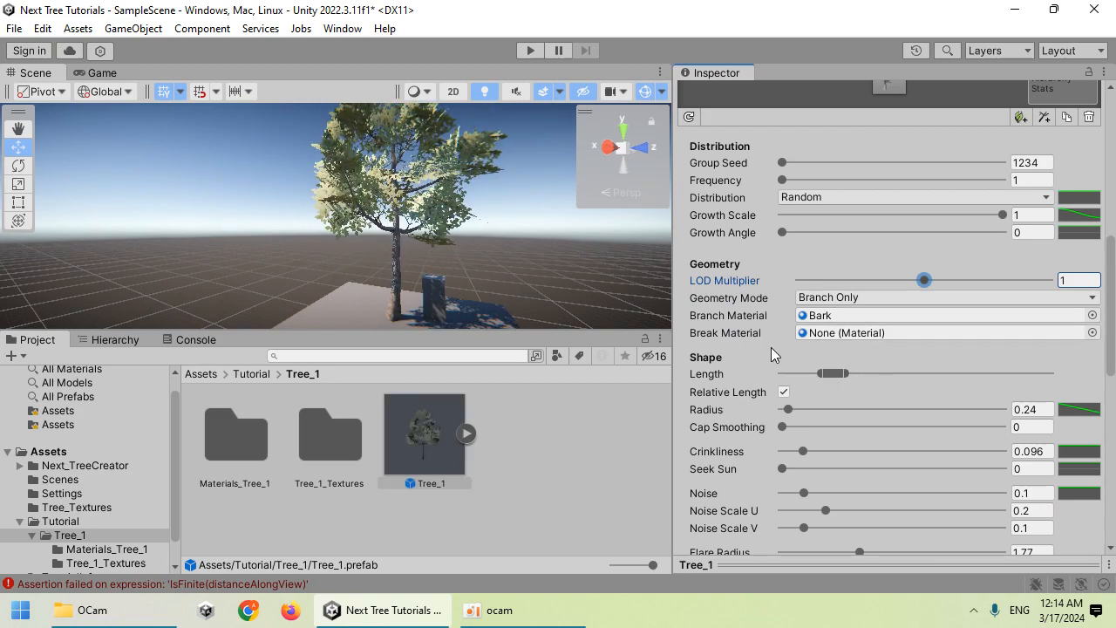
drag(780, 407, 810, 415)
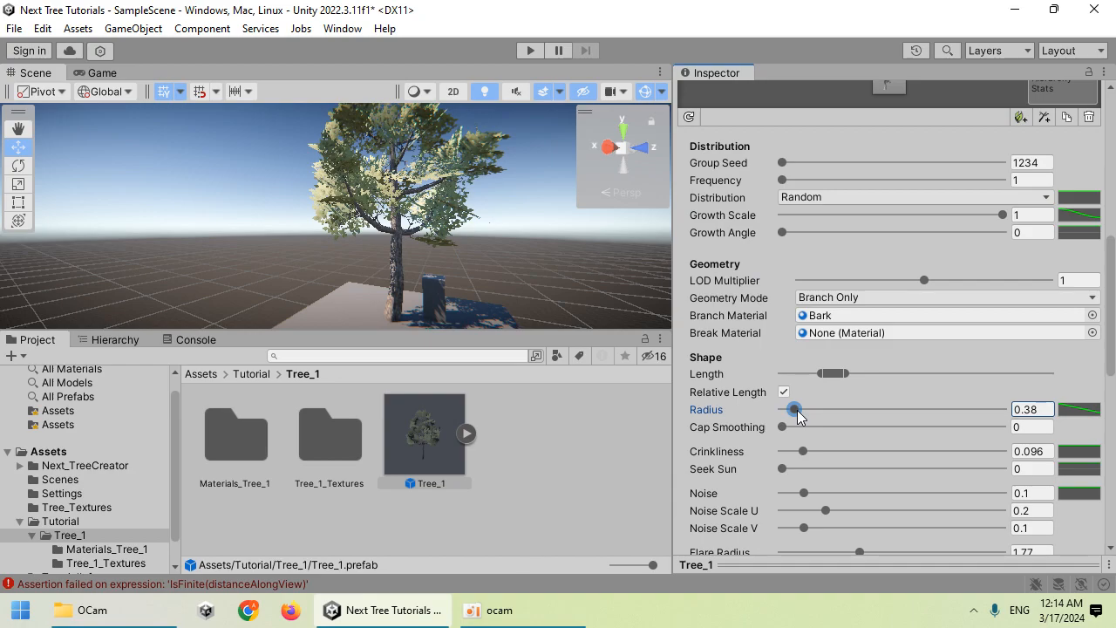
Increase the Length range of the upper branch group that carries the leaves
scroll(836, 363, up, 6)
click(889, 299)
scroll(839, 300, down, 6)
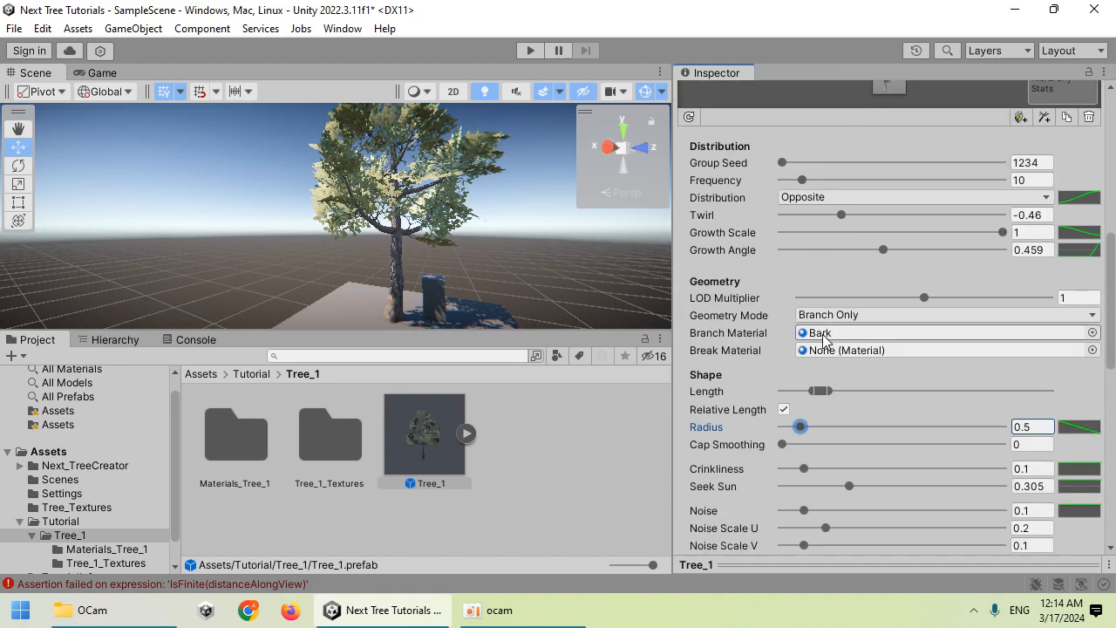
drag(852, 400, 851, 399)
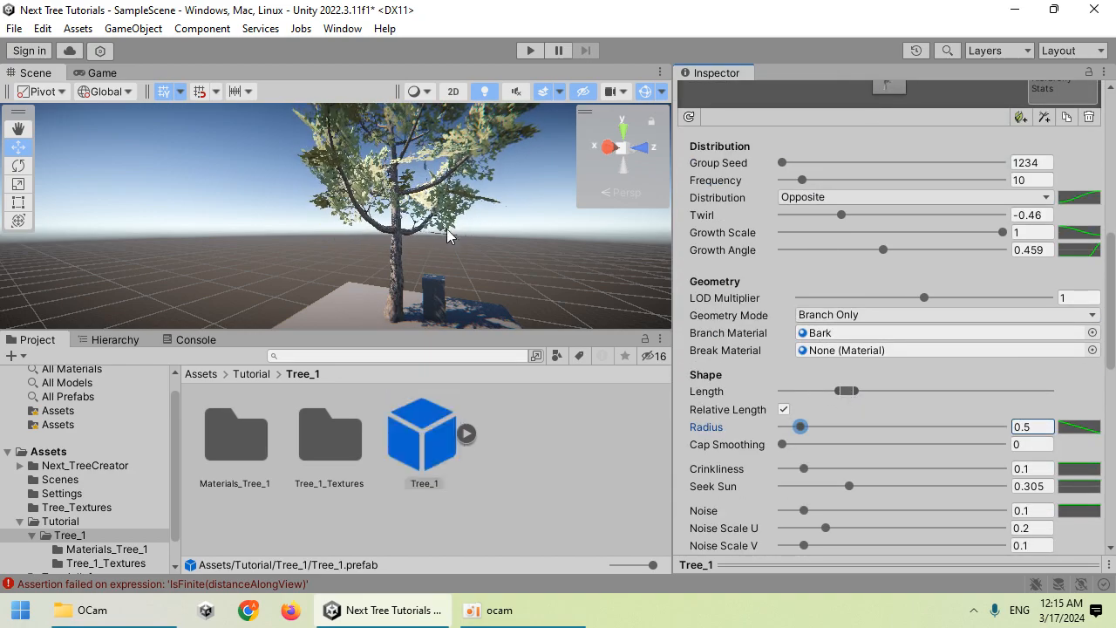
right_drag(448, 236, 433, 107)
Set the upper branch group's Crinkliness to about 0.266
scroll(430, 174, up, 4)
scroll(431, 192, down, 5)
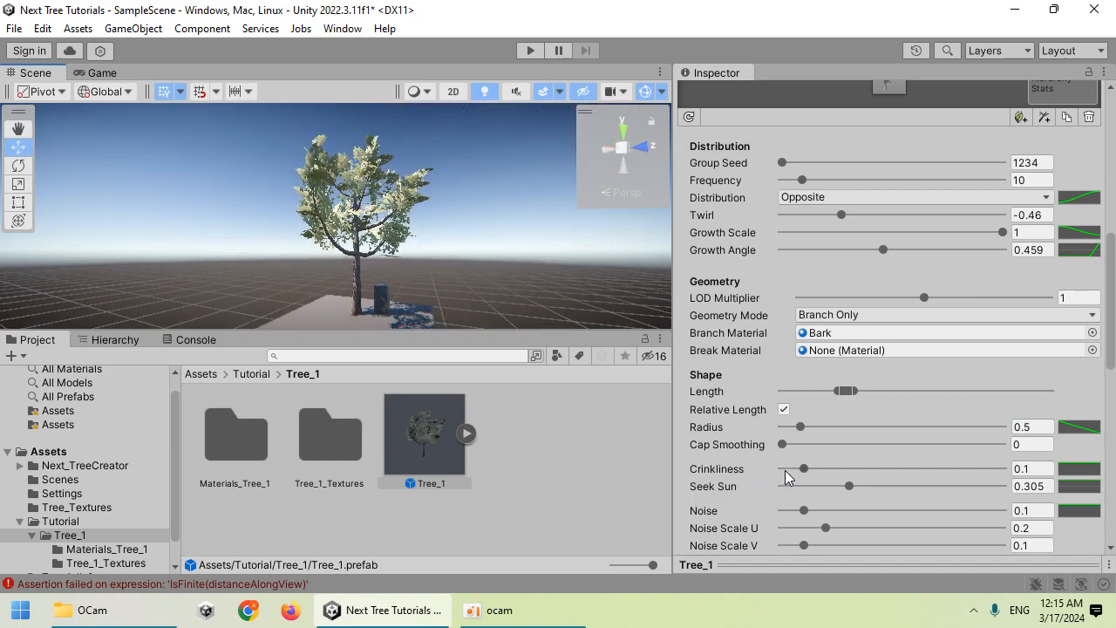
right_drag(475, 287, 342, 246)
scroll(314, 282, up, 4)
scroll(318, 277, down, 4)
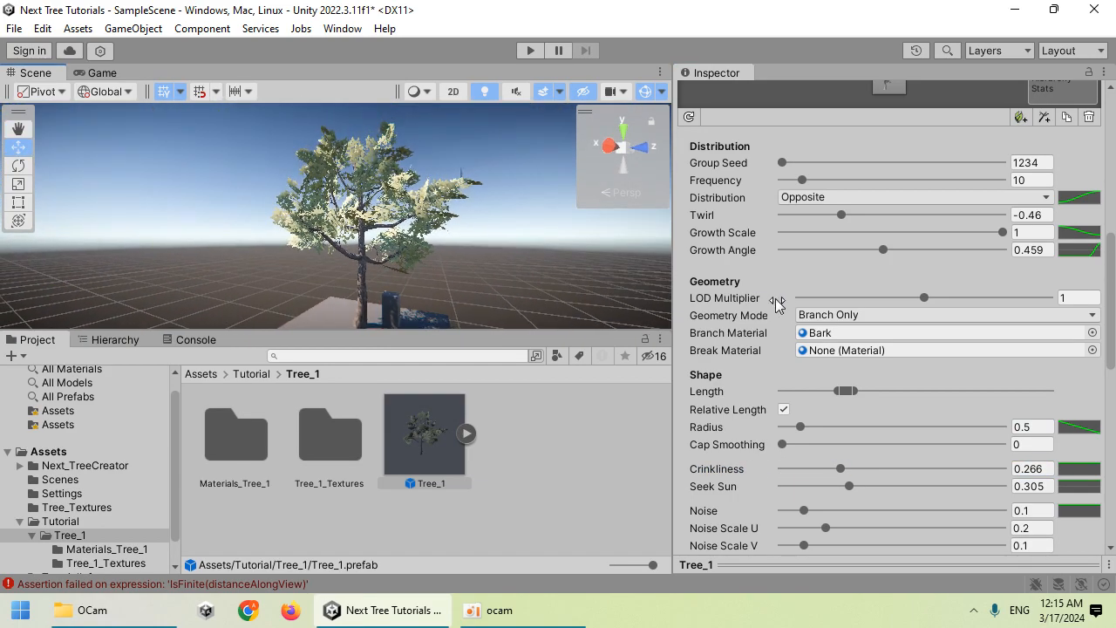
scroll(810, 319, up, 2)
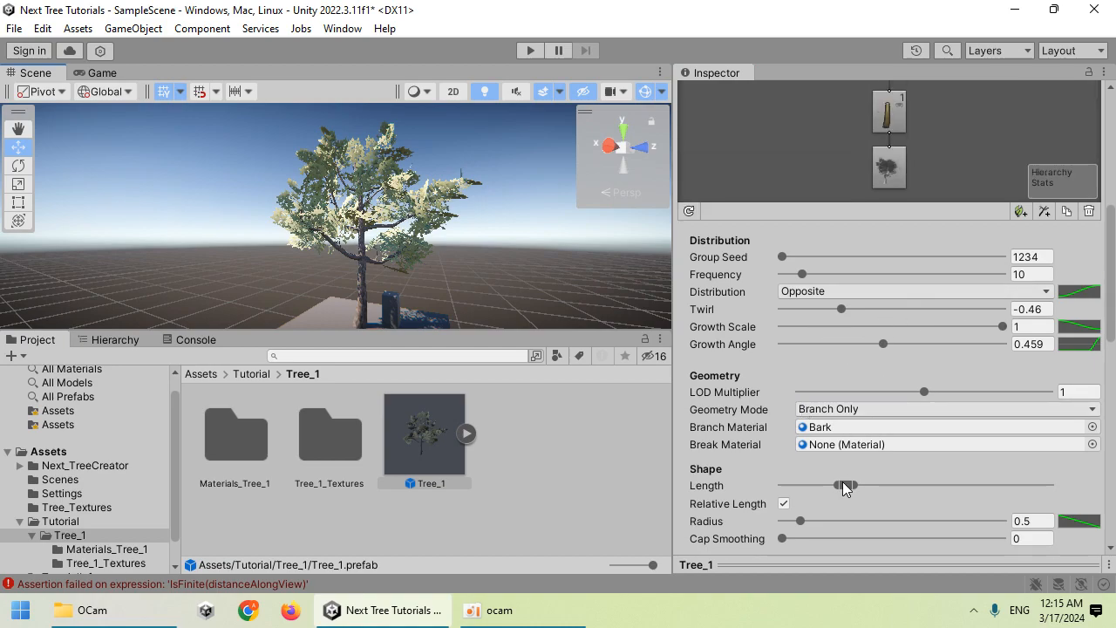
Shorten the trunk group's Length range and set its Crinkliness to about 0.274
scroll(851, 385, up, 4)
click(888, 302)
scroll(872, 329, down, 5)
drag(834, 425, 844, 457)
scroll(808, 429, down, 1)
key(w)
right_drag(434, 264, 523, 296)
key(a)
key(w)
key(s)
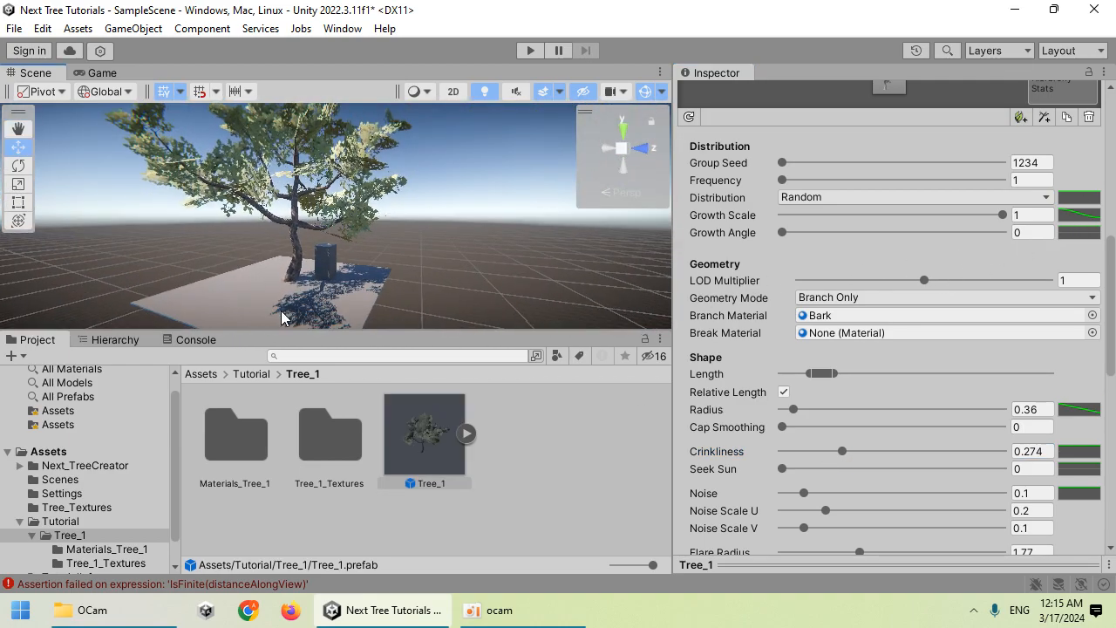
Move the scene's Directional Light into view near the tree and dismiss the resolution changer window
click(114, 339)
click(153, 399)
key(ctrl+alt+r)
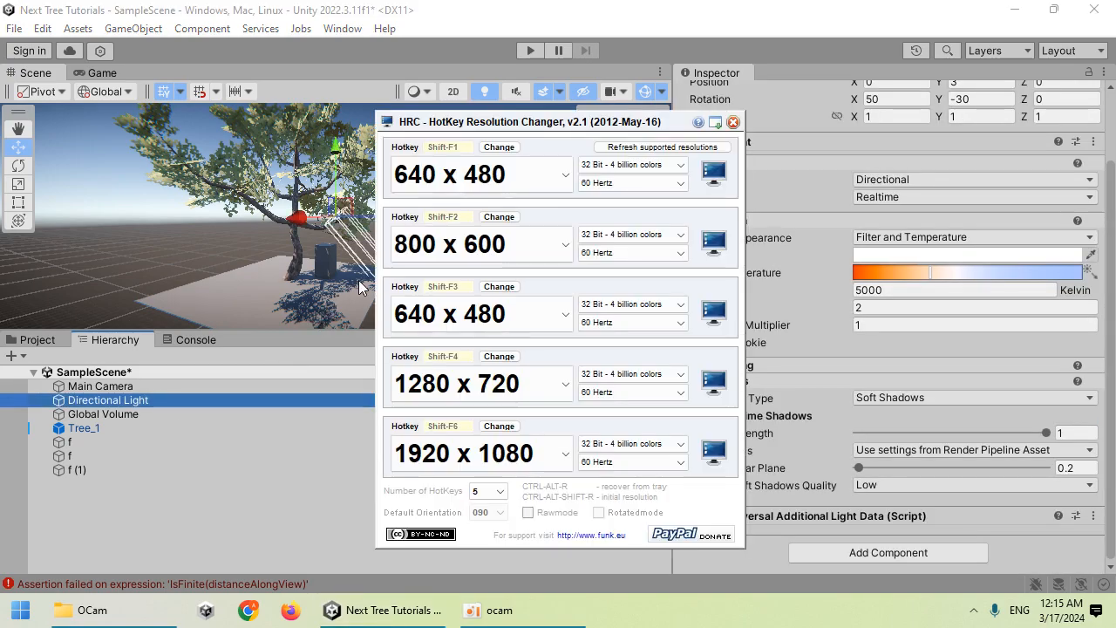
right_drag(306, 244, 324, 248)
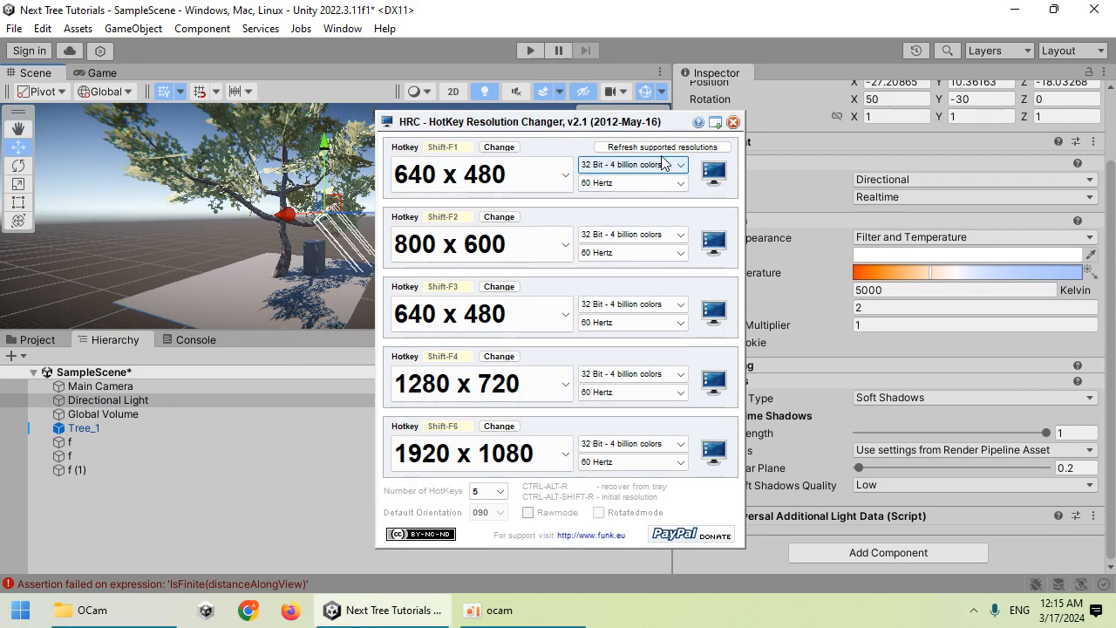
click(720, 125)
Rotate the Directional Light to illuminate the tree from a different direction
key(e)
mouse_move(395, 205)
mouse_down()
mouse_move(411, 228)
mouse_move(404, 182)
mouse_move(447, 204)
mouse_move(392, 214)
mouse_move(401, 218)
mouse_up()
key(w)
click(440, 234)
right_drag(440, 233, 364, 239)
Set the Frequency of Tree_1's upper branch group to 15 and keep the tree selected
click(363, 239)
scroll(363, 240, down, 5)
click(887, 384)
right_drag(559, 268, 516, 246)
scroll(802, 389, down, 5)
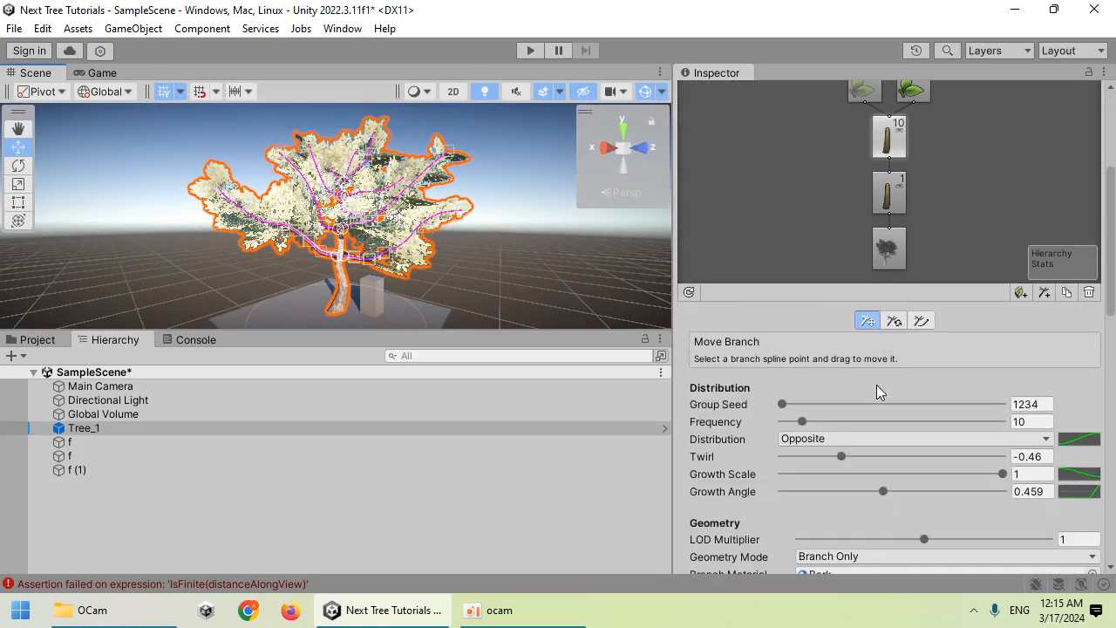
drag(798, 412, 810, 417)
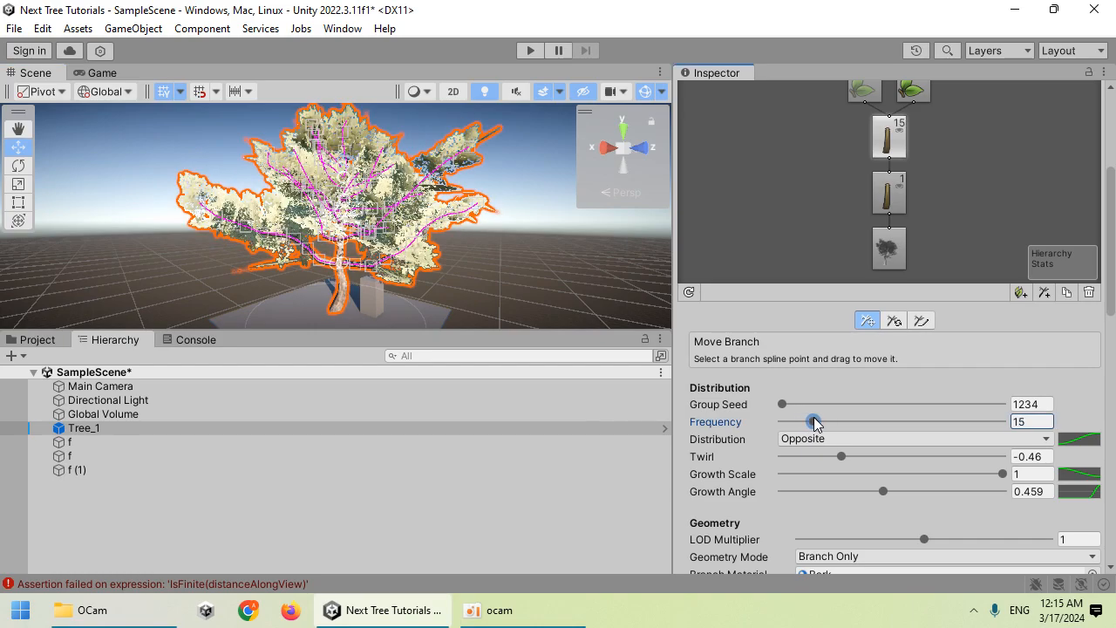
click(524, 238)
alt+drag(525, 238, 628, 279)
key(ctrl+z)
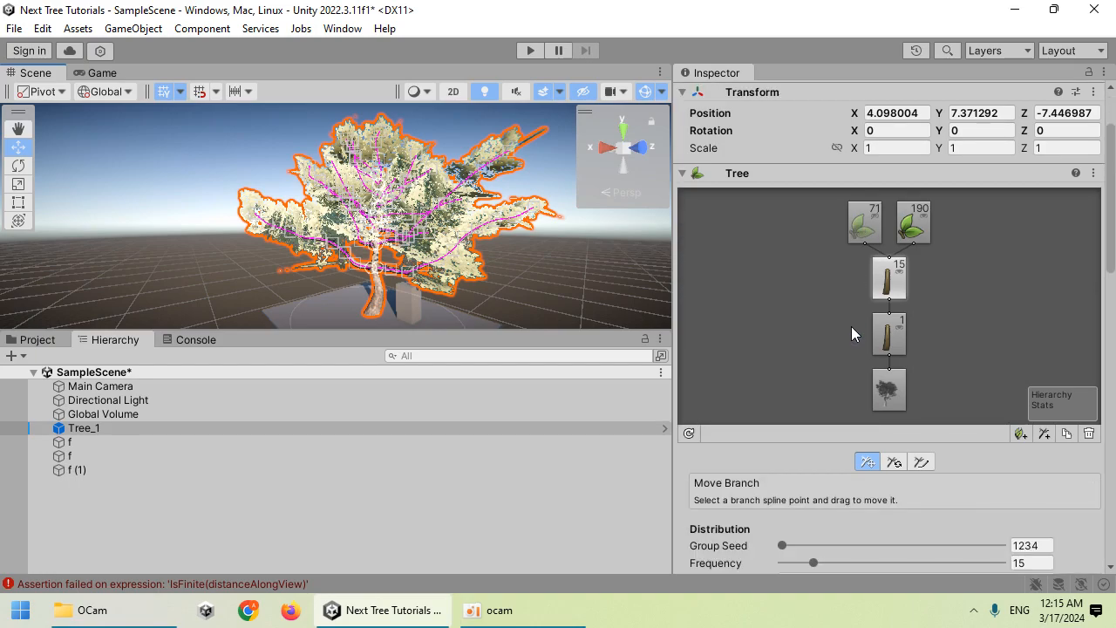
Set the upper branch group's Twirl to about -0.484 and its Seek Sun to about 0.546
scroll(885, 304, down, 3)
scroll(853, 364, down, 1)
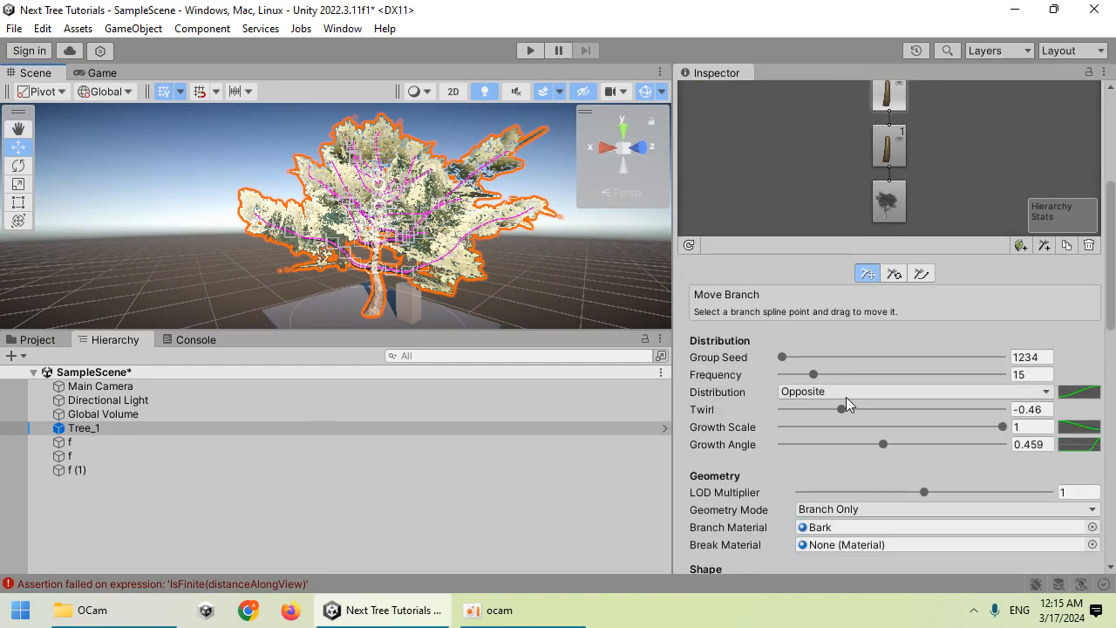
drag(844, 413, 843, 389)
scroll(841, 391, down, 4)
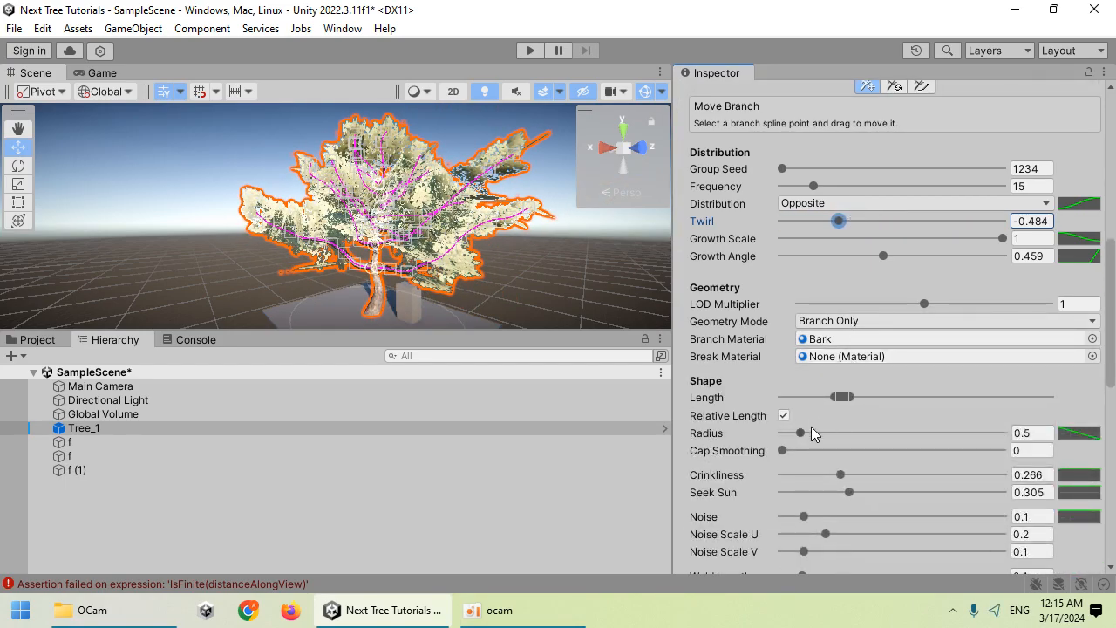
drag(851, 494, 917, 493)
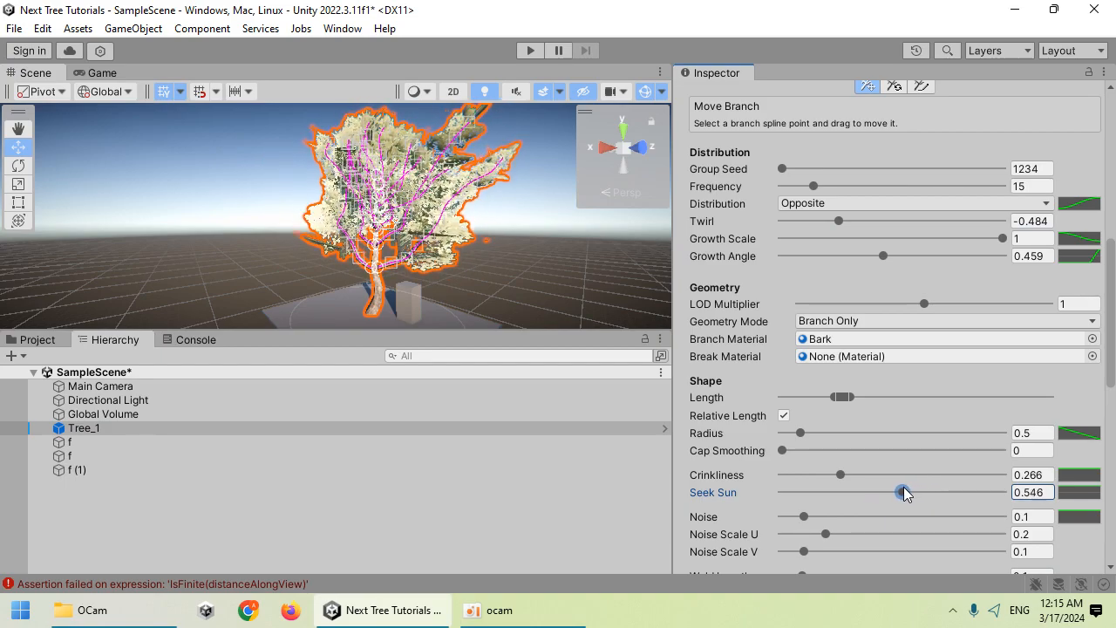
Set the Twirl of Tree_1's upper branch group to 0.175, then deselect the tree and view it up close
click(613, 288)
scroll(441, 197, up, 3)
alt+drag(441, 197, 337, 254)
scroll(337, 254, down, 3)
click(336, 259)
scroll(828, 324, down, 6)
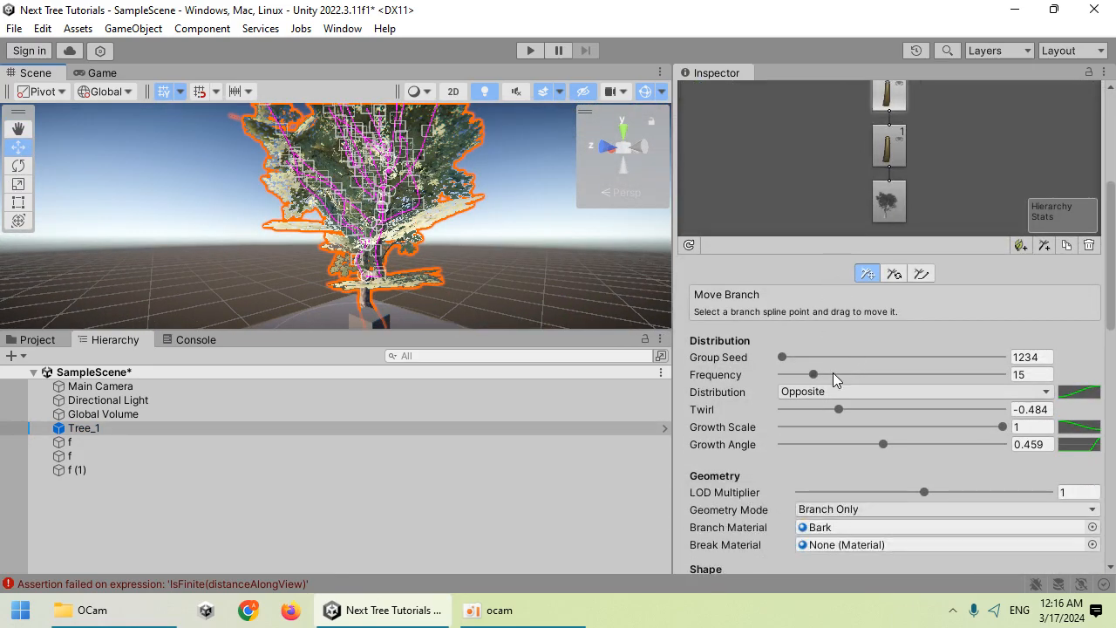
drag(835, 409, 912, 402)
click(582, 269)
right_drag(340, 229, 484, 216)
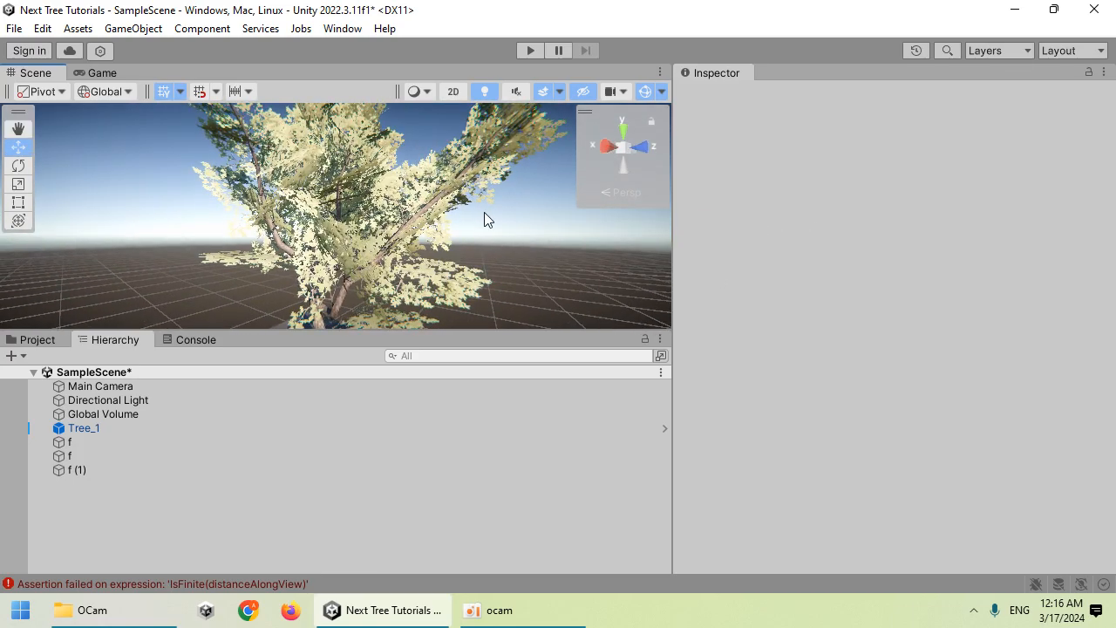
Frame Tree_1 and set the Growth Angle of its duplicated leaf group to 1
click(484, 216)
key(f)
click(914, 336)
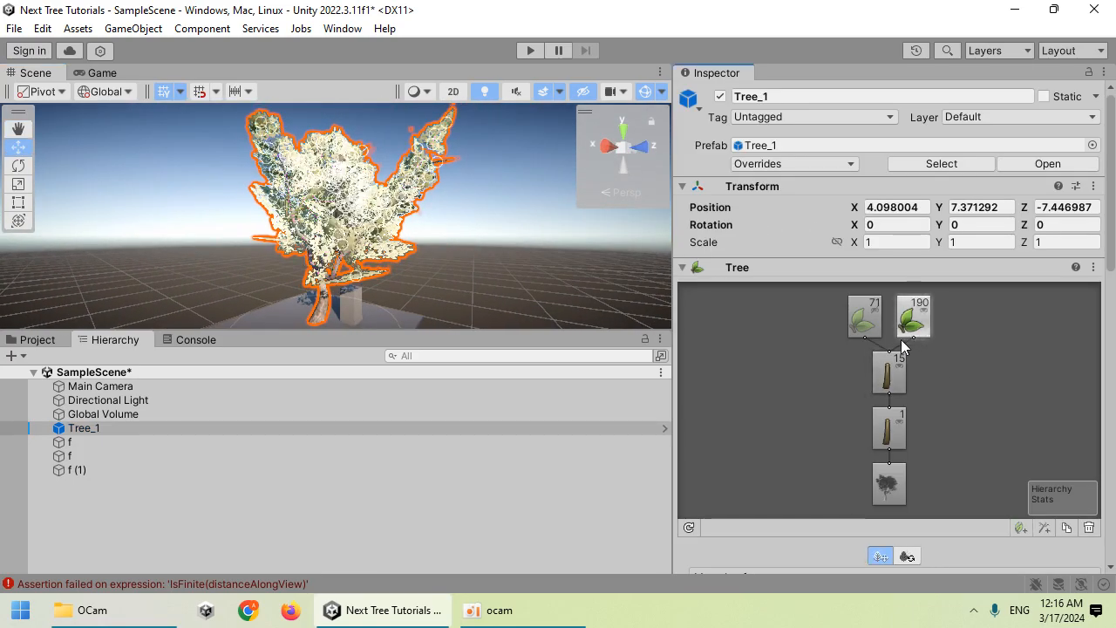
scroll(895, 350, down, 6)
mouse_move(1003, 303)
mouse_down()
mouse_move(847, 304)
mouse_move(1004, 304)
mouse_up()
scroll(926, 375, down, 3)
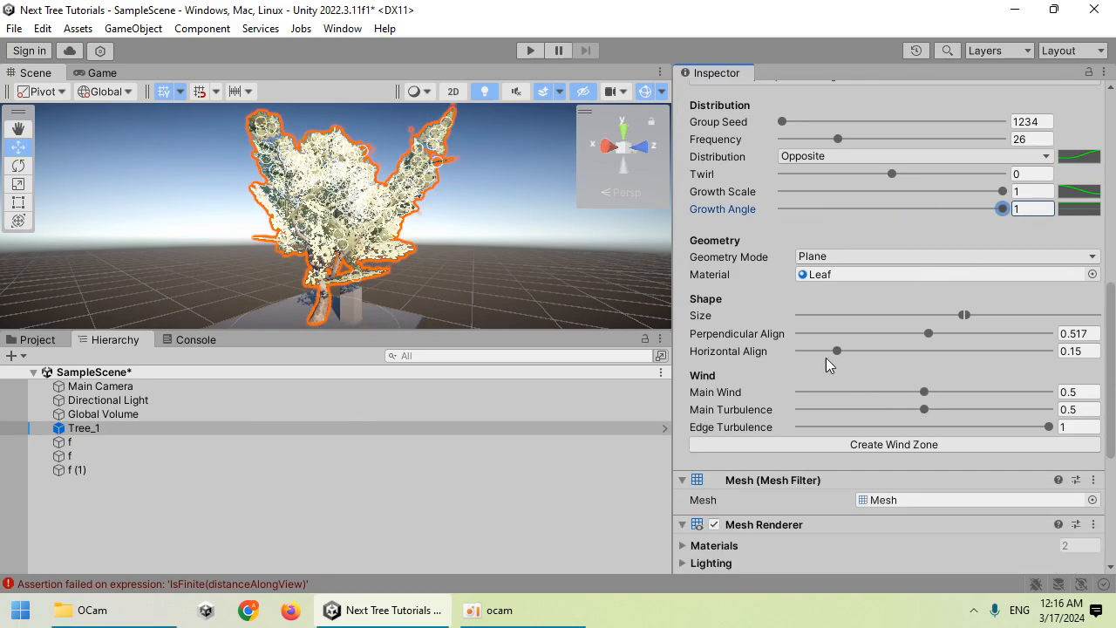
Set the duplicated leaf group's Horizontal Align to 0 and Perpendicular Align to 1, then deselect the tree
drag(837, 352, 755, 348)
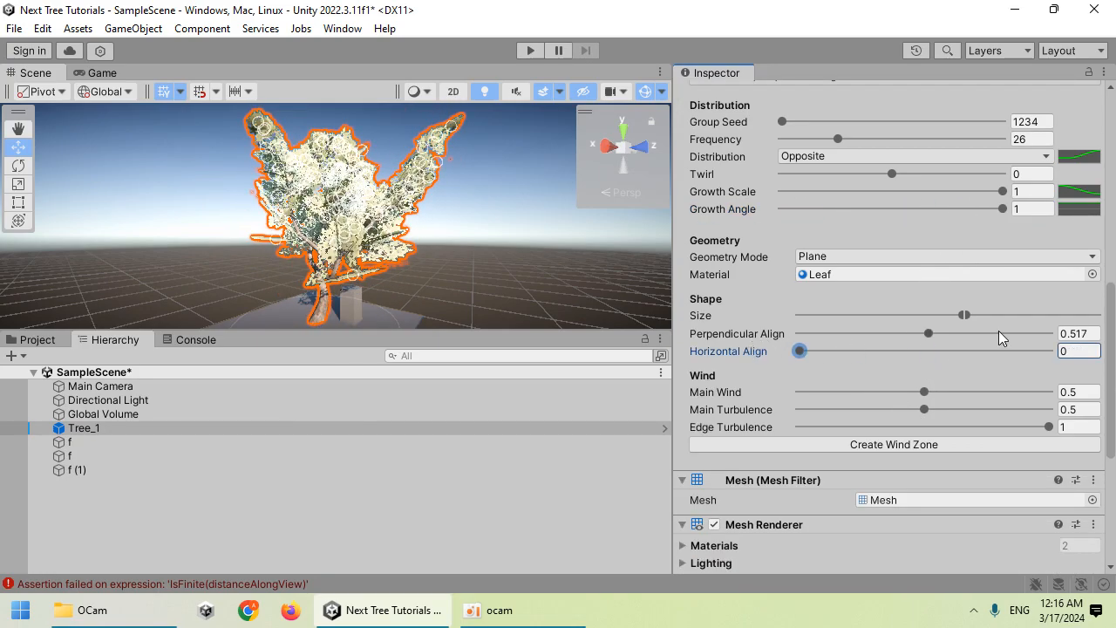
drag(927, 334, 1071, 341)
click(511, 219)
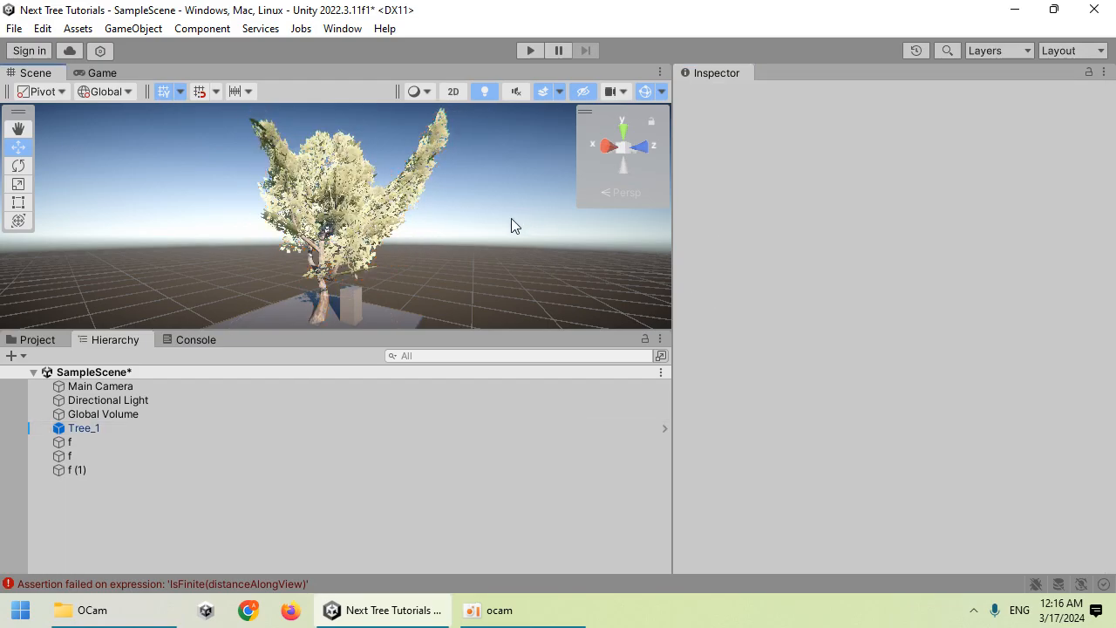
scroll(511, 219, up, 5)
alt+drag(602, 261, 476, 222)
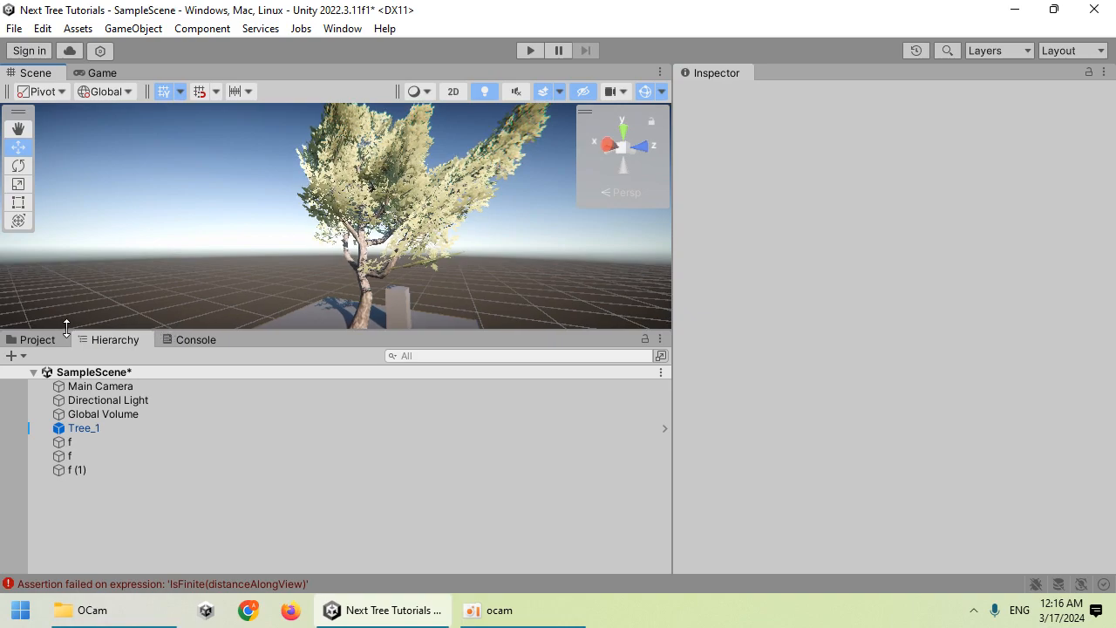
Replace the Albedo texture of Tree_1's Leaf material with Leaf_51_Atlas_2 from Scanned folder 51 and update the tree
click(38, 339)
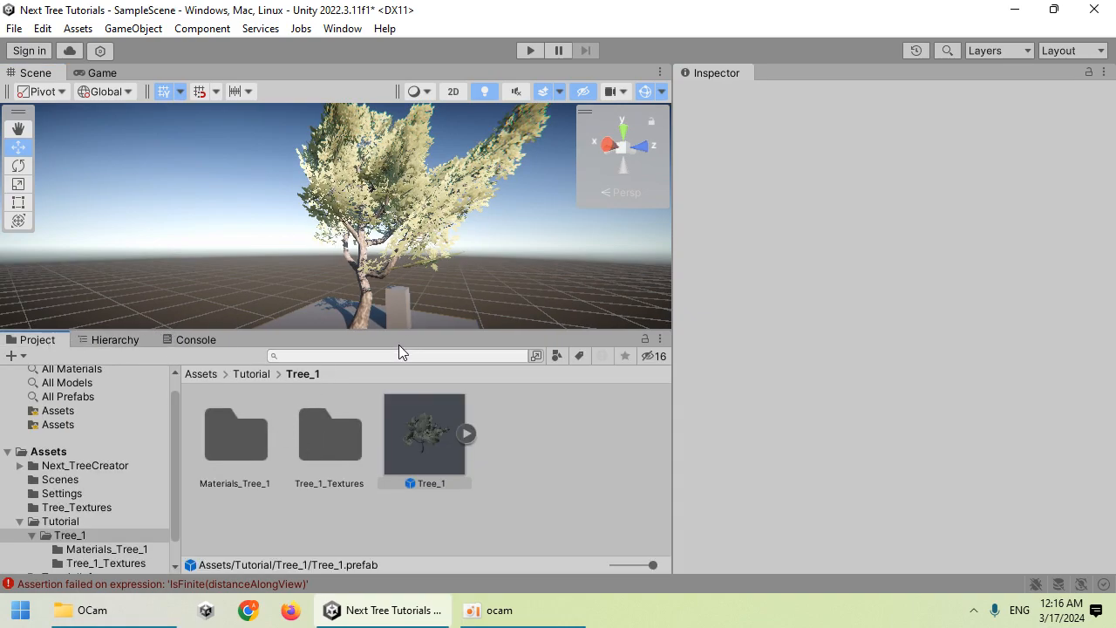
double_click(254, 439)
click(315, 430)
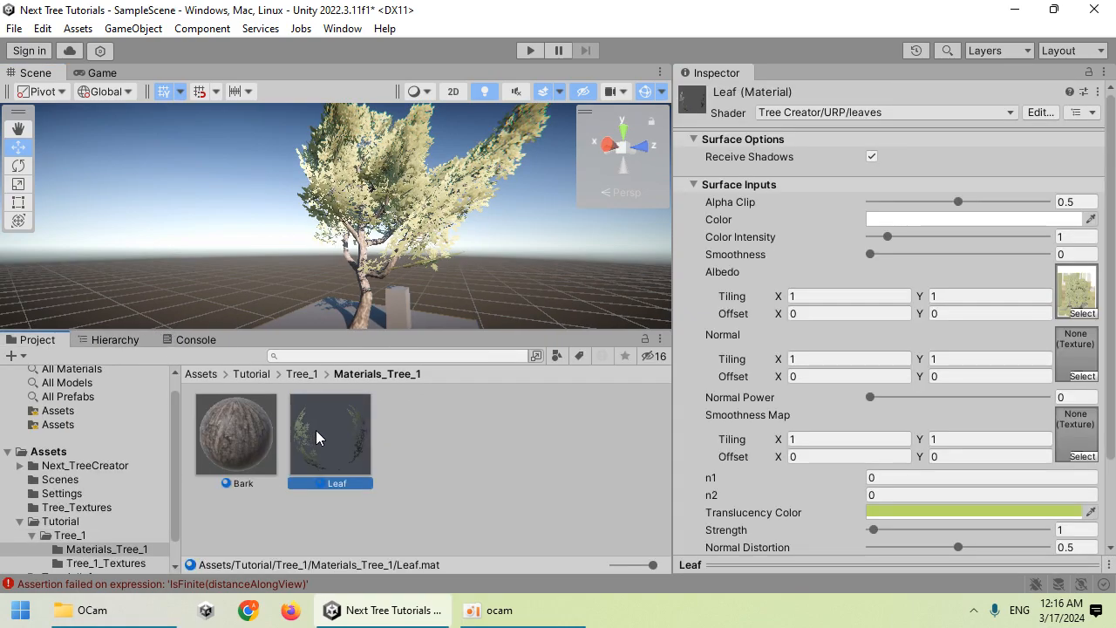
click(1073, 290)
click(107, 483)
drag(425, 434, 1074, 318)
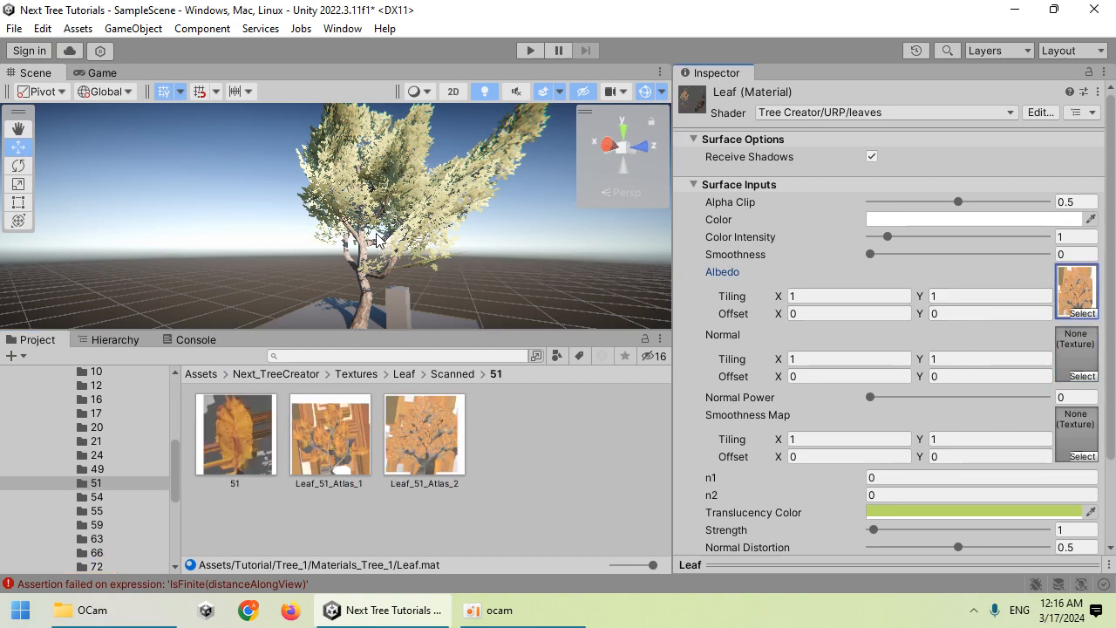
click(377, 244)
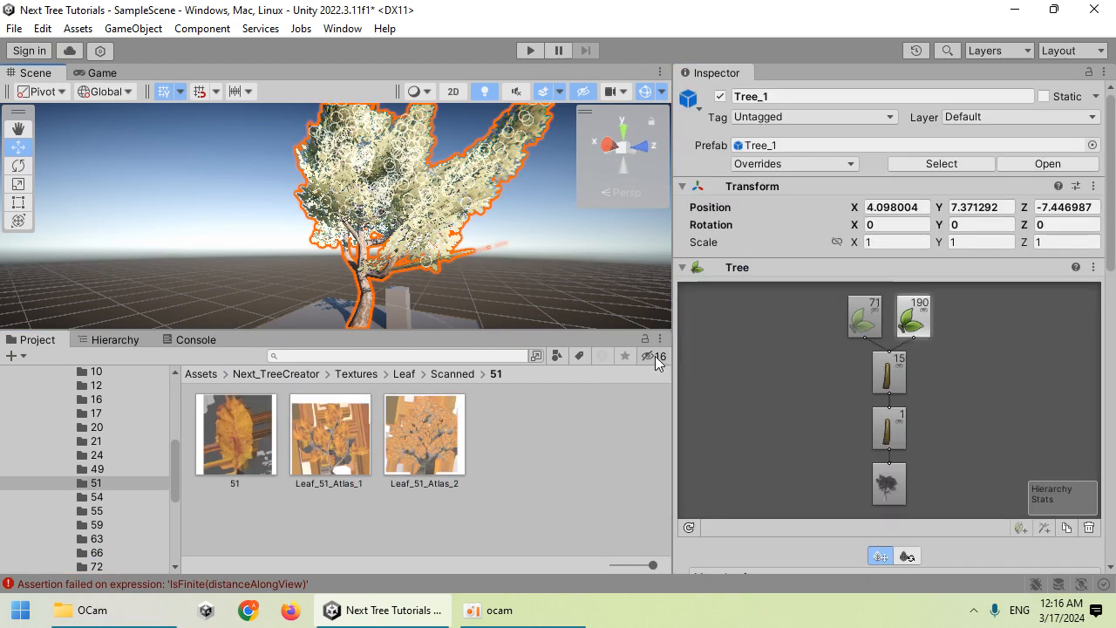
click(531, 229)
right_drag(562, 269, 122, 445)
Open the Bark material from the Materials_Tree_1 folder under Tutorial/Tree_1
scroll(120, 483, up, 5)
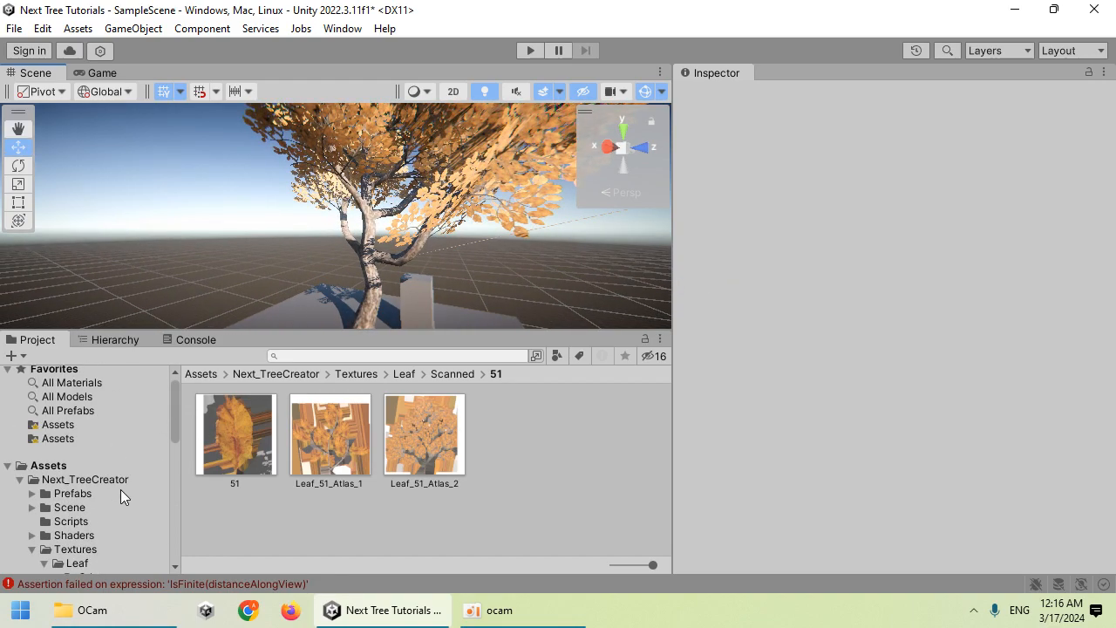
scroll(109, 527, down, 3)
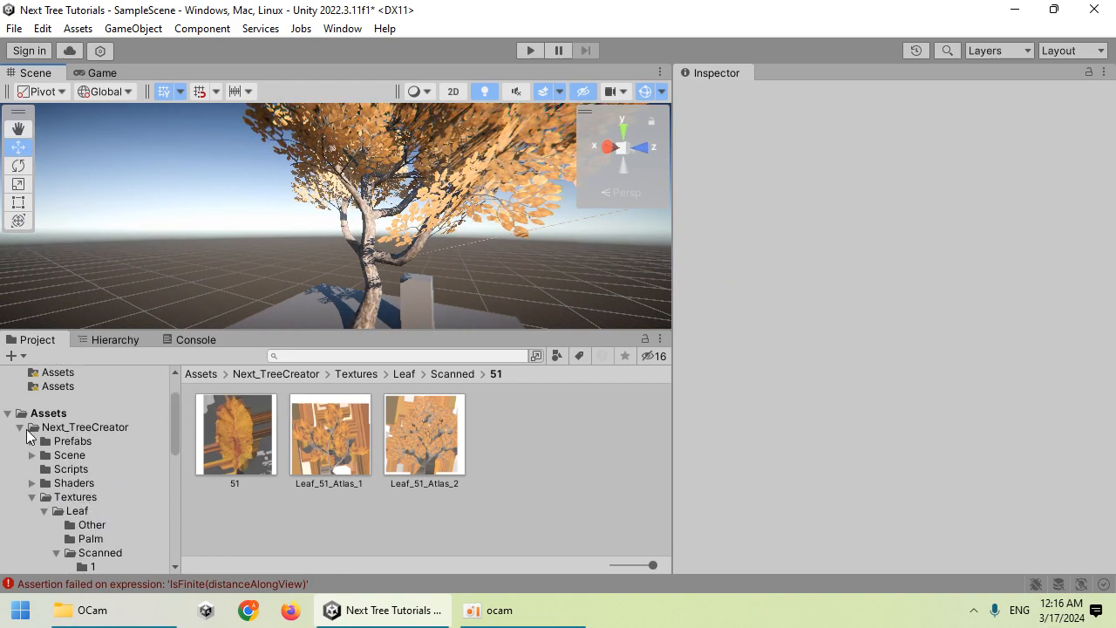
click(18, 426)
click(99, 521)
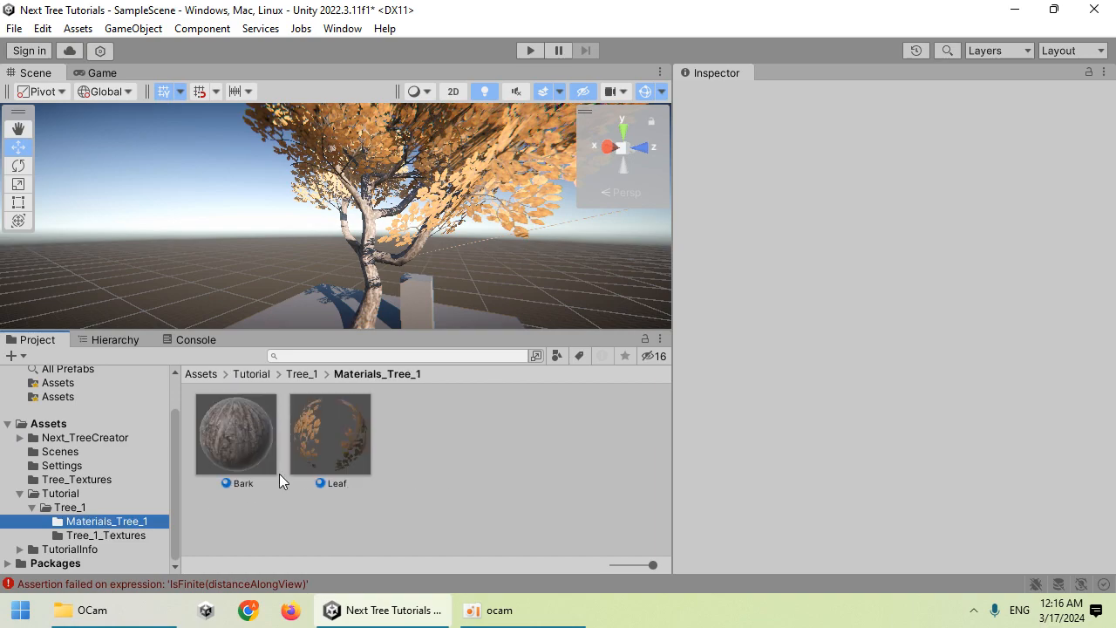
click(230, 432)
Replace the Bark material's Albedo texture with Trunk_13_1 and locate its Normal texture in the project
click(1090, 240)
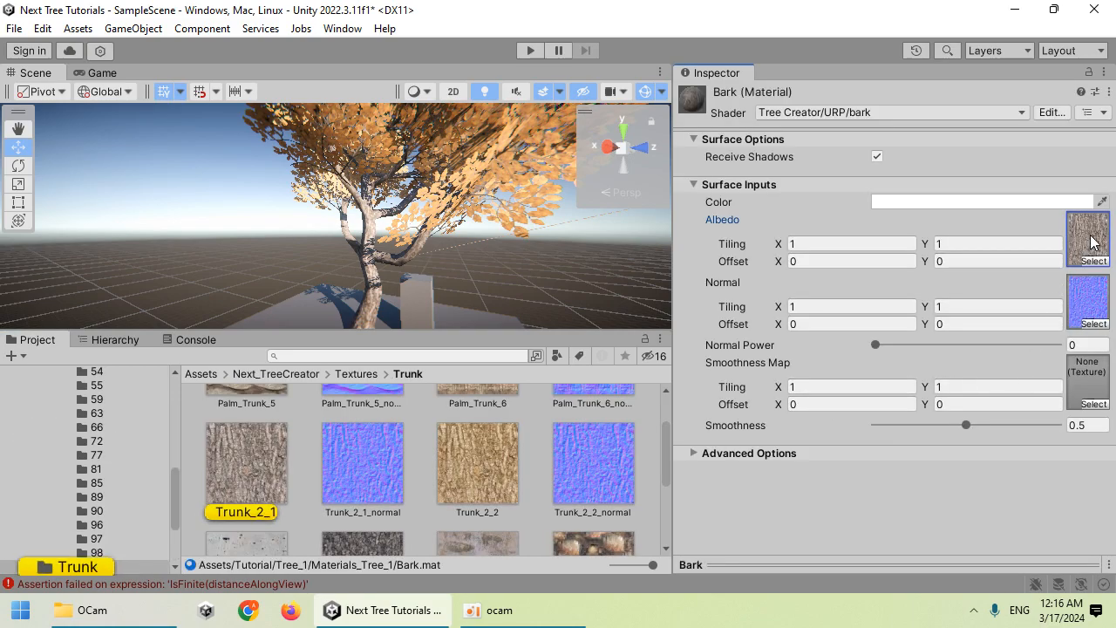
scroll(423, 481, up, 1)
scroll(424, 481, down, 3)
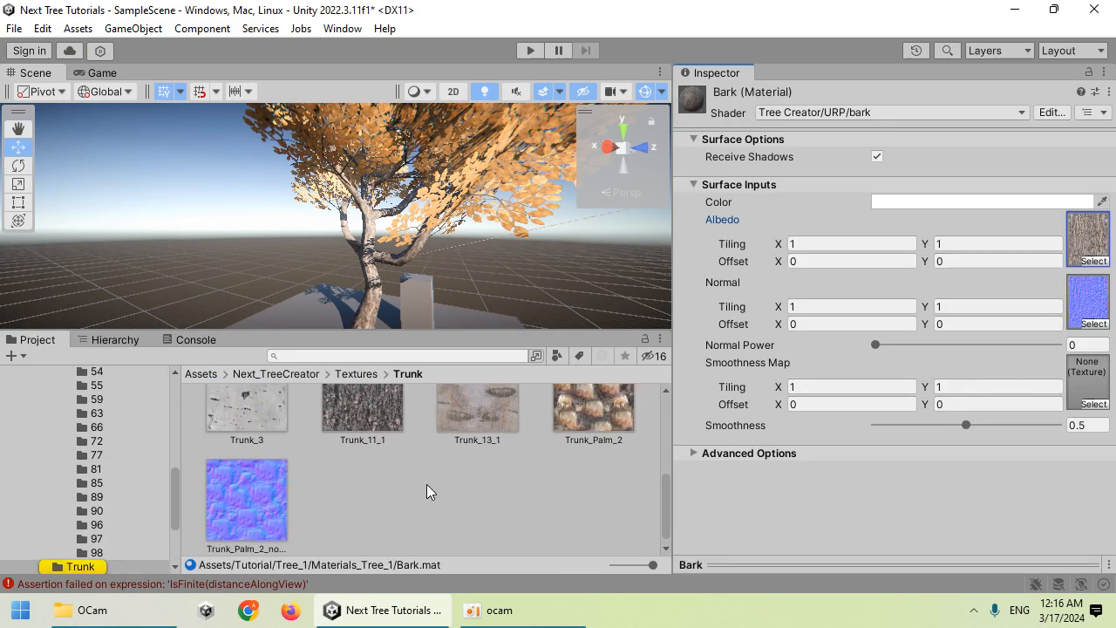
drag(433, 454, 1015, 266)
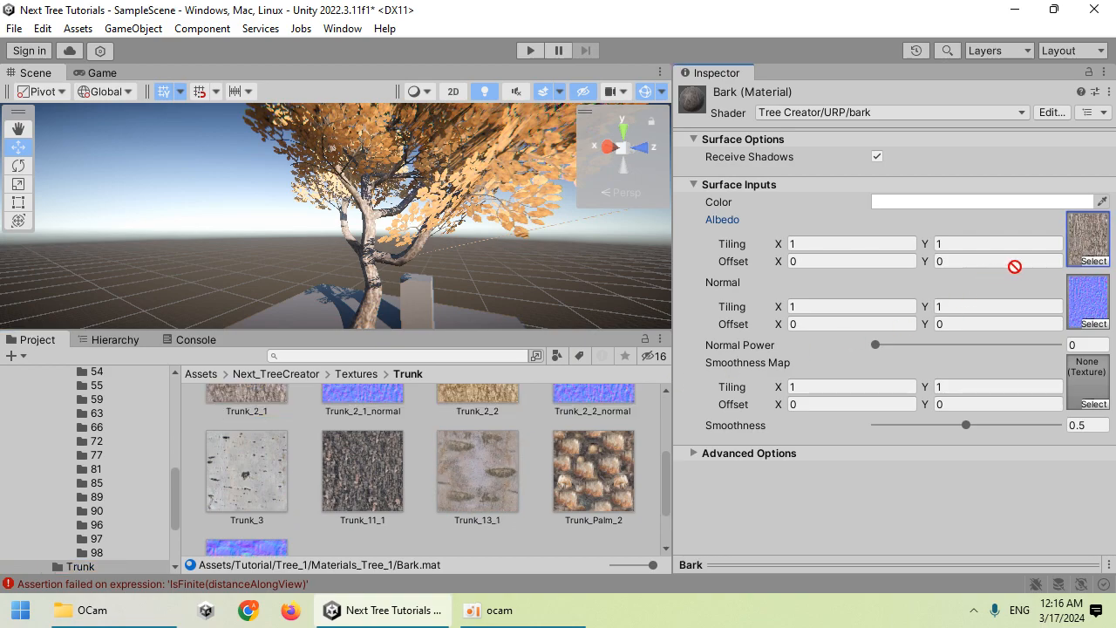
click(1090, 244)
scroll(556, 466, down, 1)
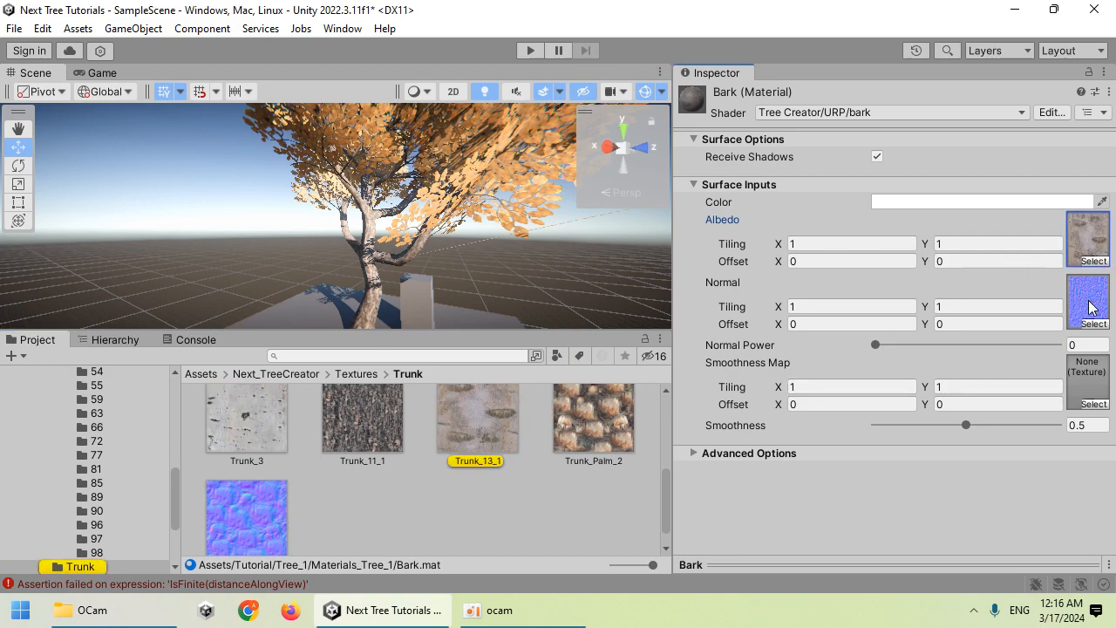
click(1088, 307)
Refresh Tree_1 with the new bark texture and view the tree from the opposite side
click(584, 251)
scroll(699, 429, down, 3)
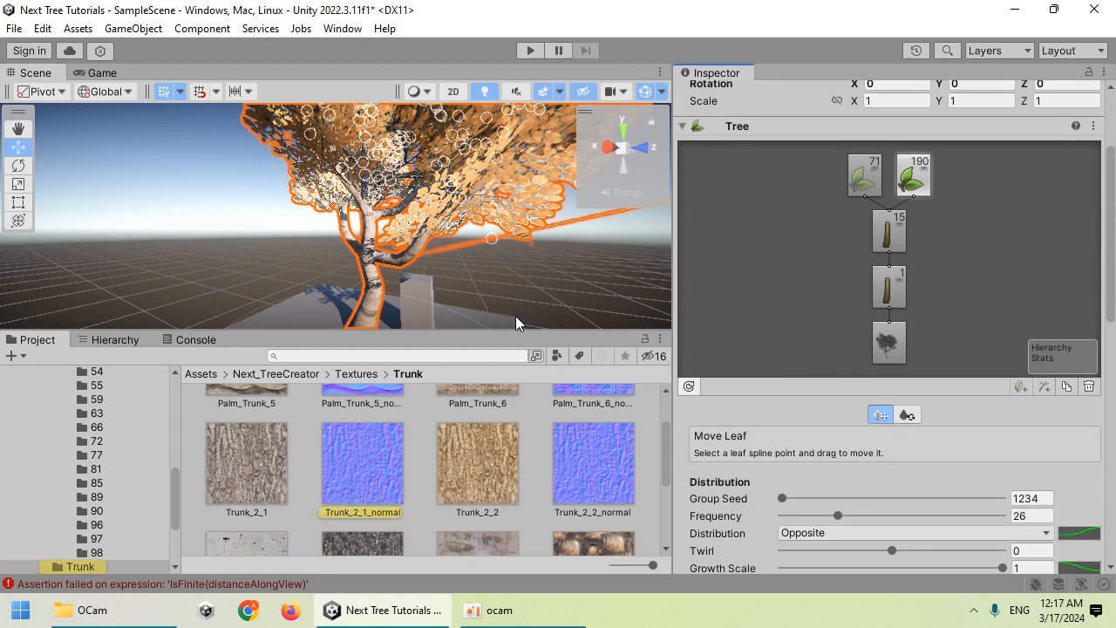
click(516, 274)
alt+drag(516, 274, 235, 227)
Set the Shadow of Tree_1's Optimized Leaf Material to about 0.827 from the tree in the scene
click(371, 231)
scroll(757, 347, down, 3)
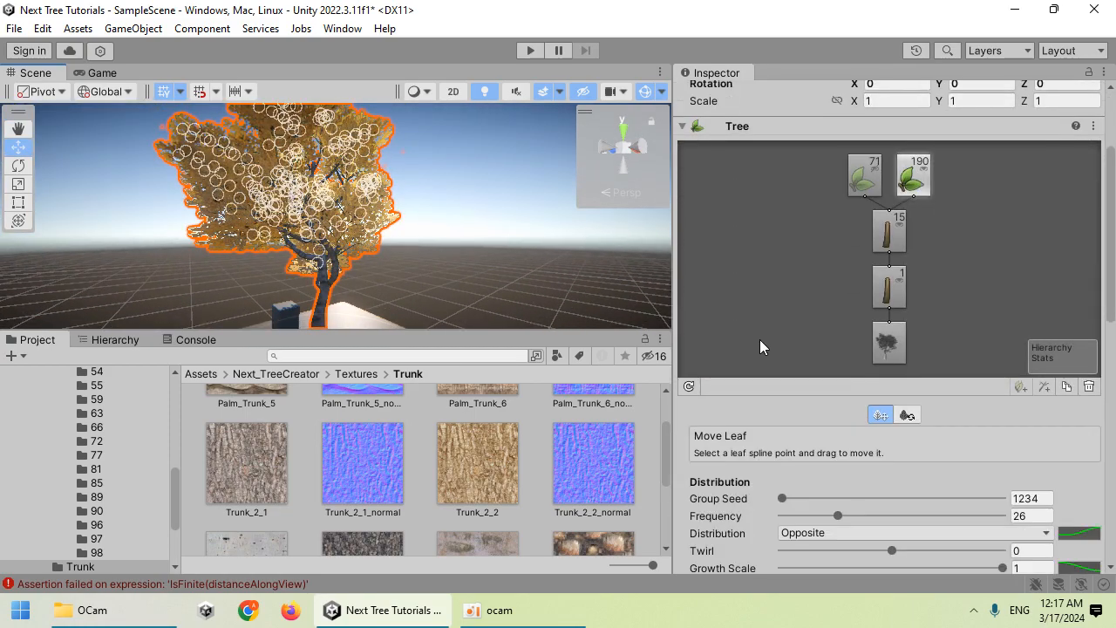
scroll(788, 439, down, 10)
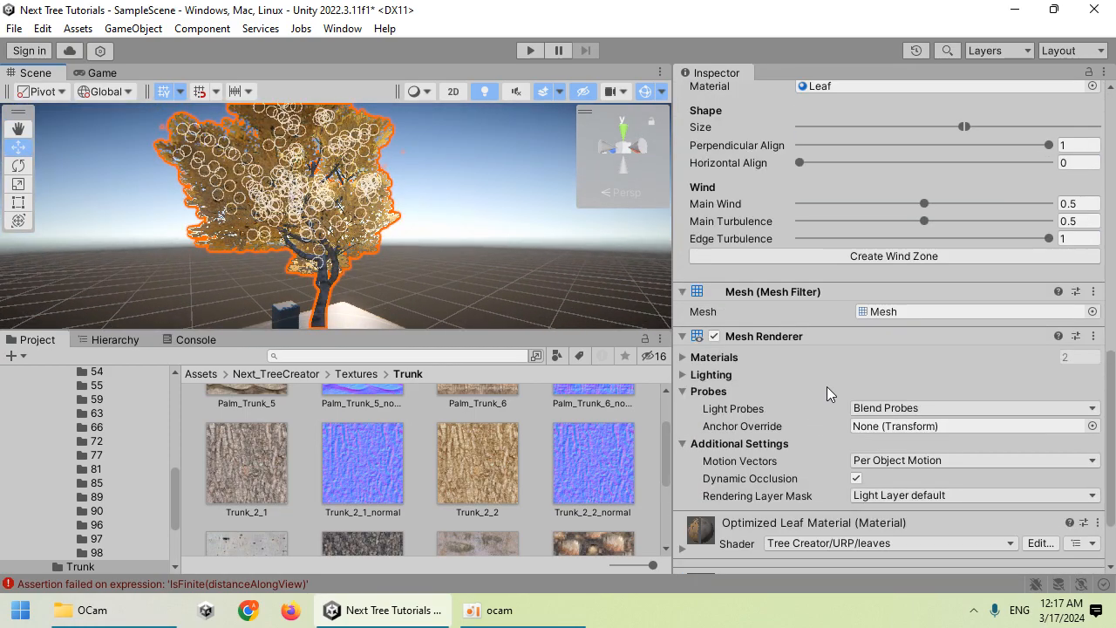
click(730, 504)
click(752, 460)
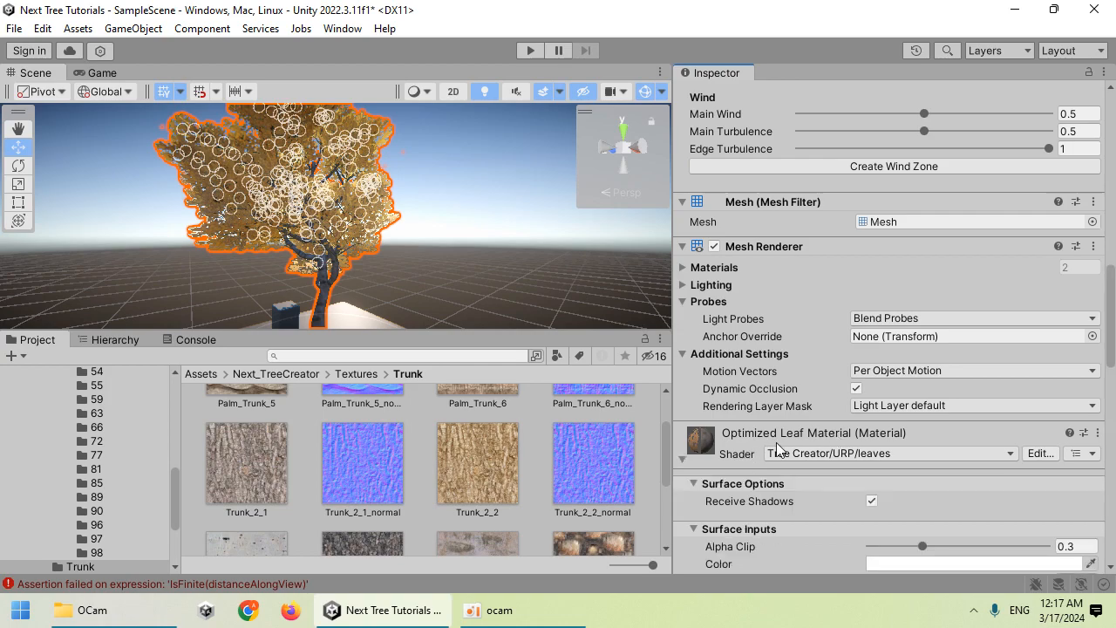
scroll(819, 444, down, 10)
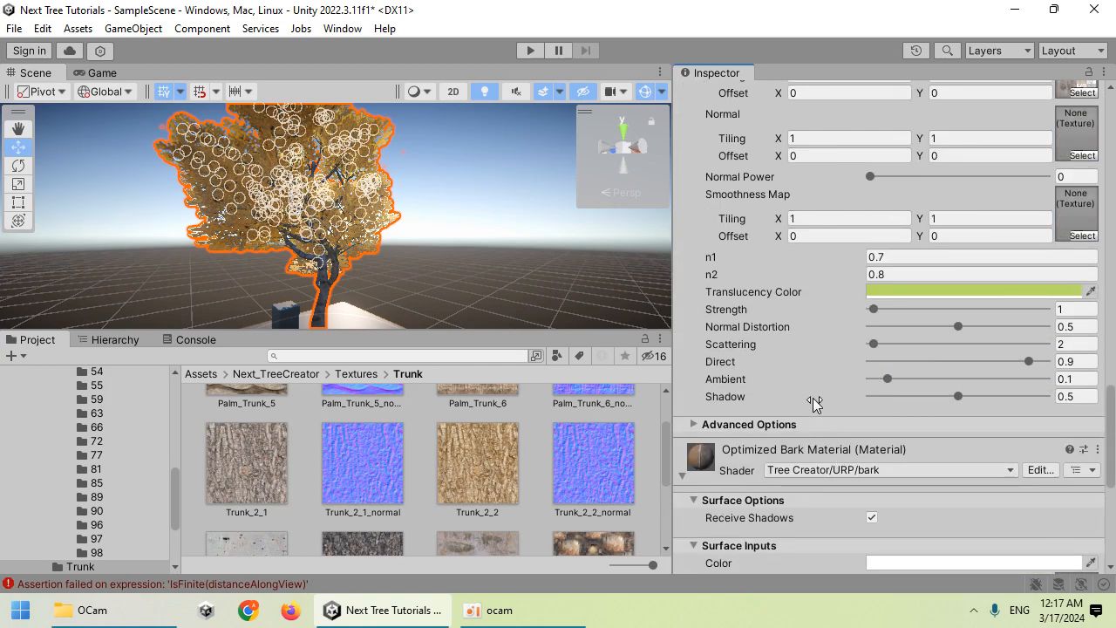
drag(974, 398, 1016, 396)
Select the Tree_1 prefab asset in the Tutorial/Tree_1 folder
scroll(90, 479, up, 10)
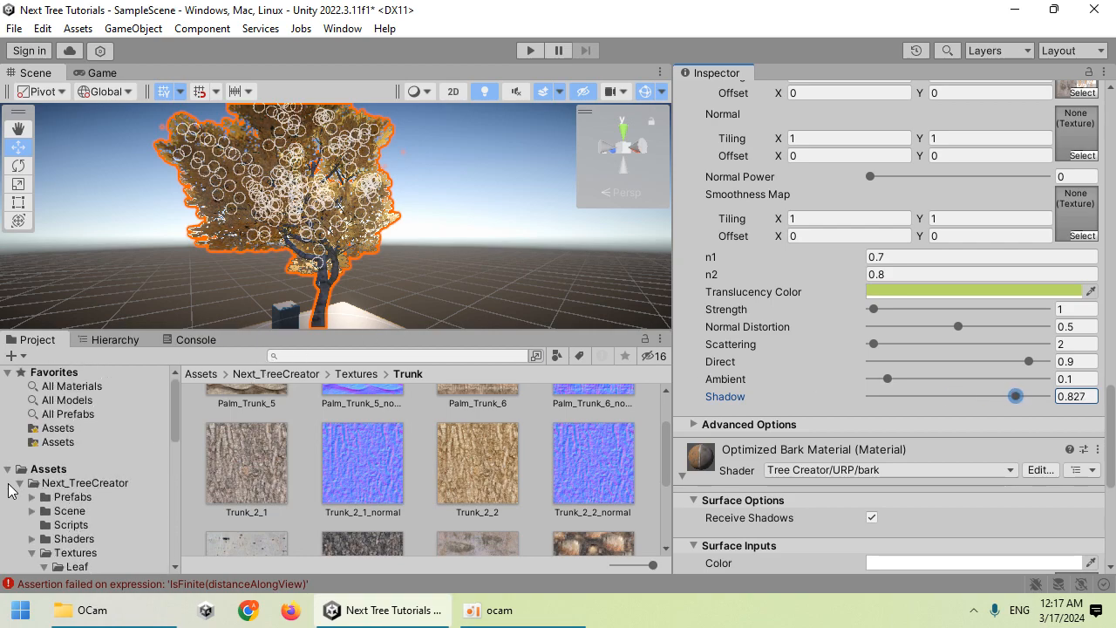
click(19, 484)
scroll(88, 517, down, 2)
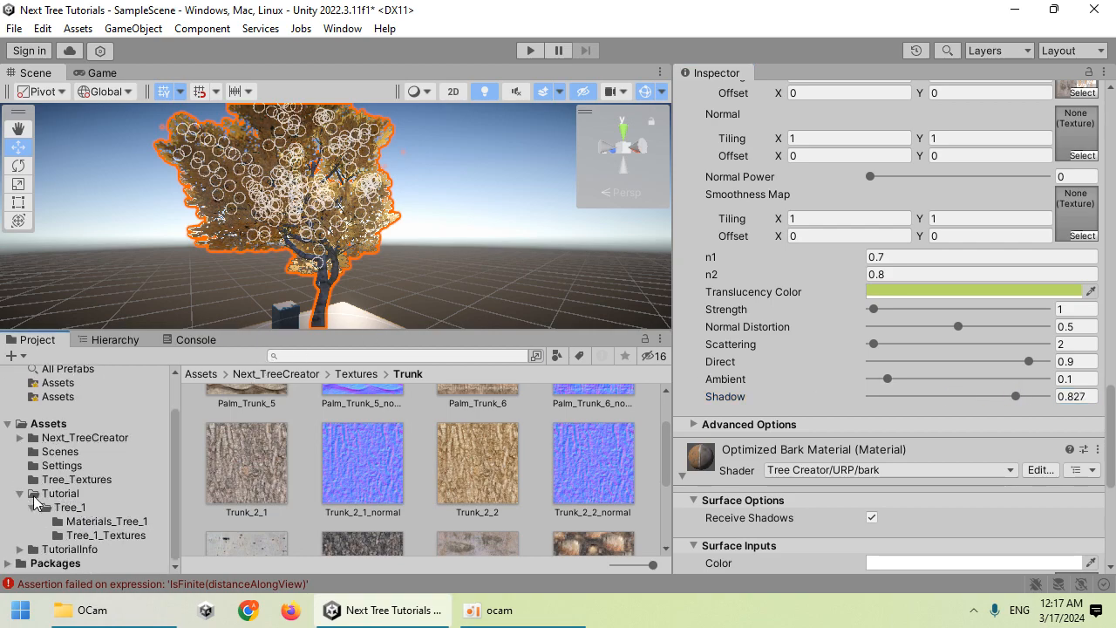
click(73, 507)
click(402, 447)
Set the prefab's Optimized Leaf Material Shadow to 1 and its translucency Strength to 2.2
scroll(836, 376, down, 7)
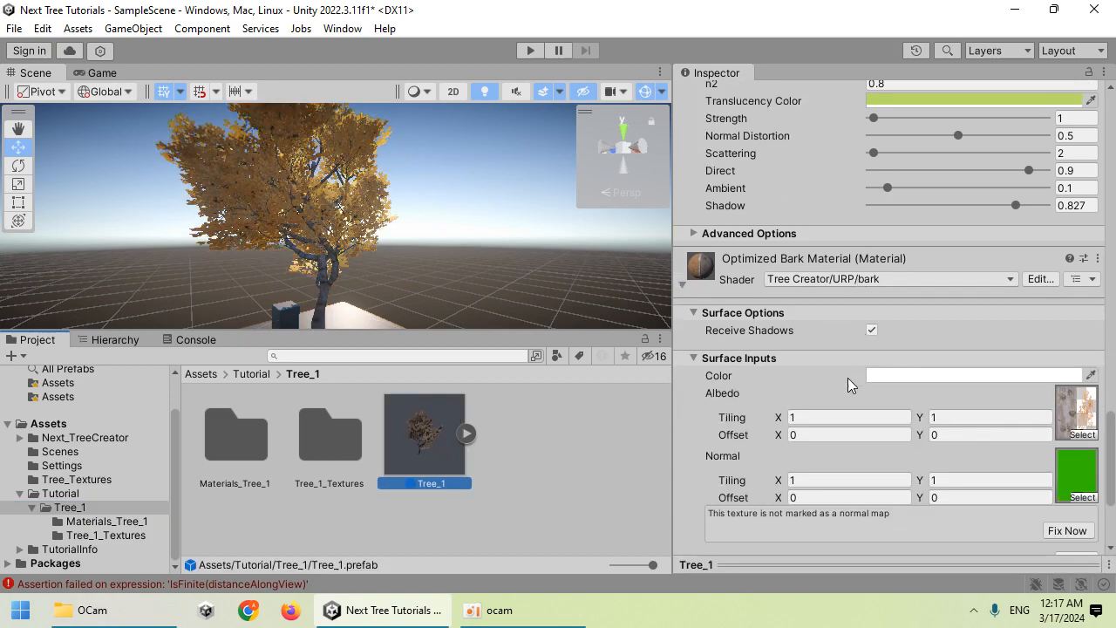
scroll(844, 391, up, 5)
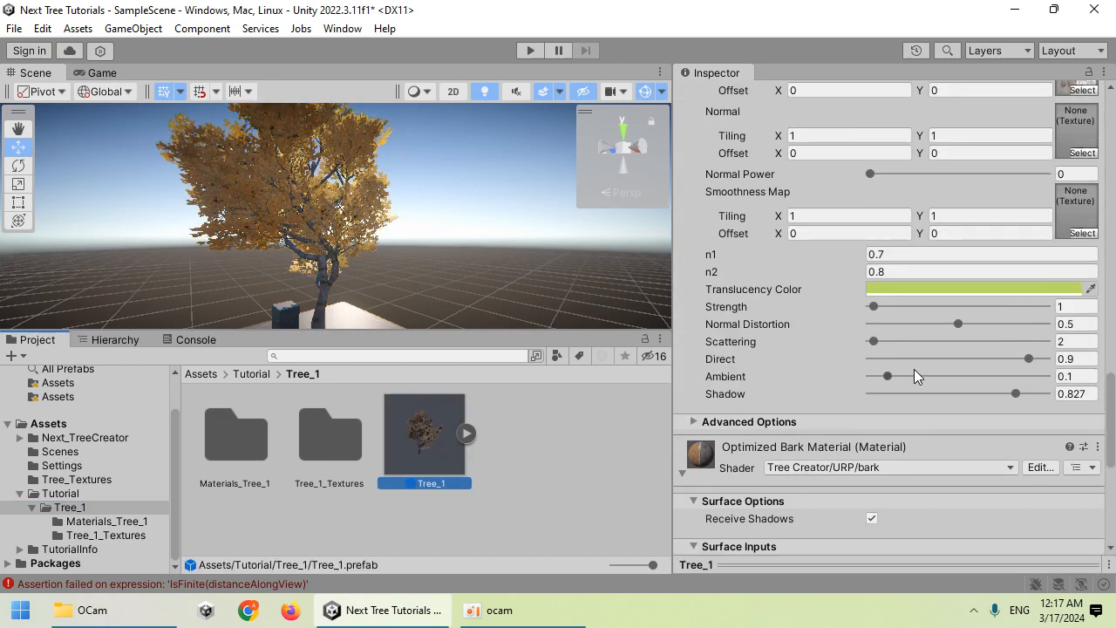
mouse_move(1015, 393)
mouse_down()
mouse_move(1046, 393)
mouse_move(911, 394)
mouse_move(1050, 394)
mouse_up()
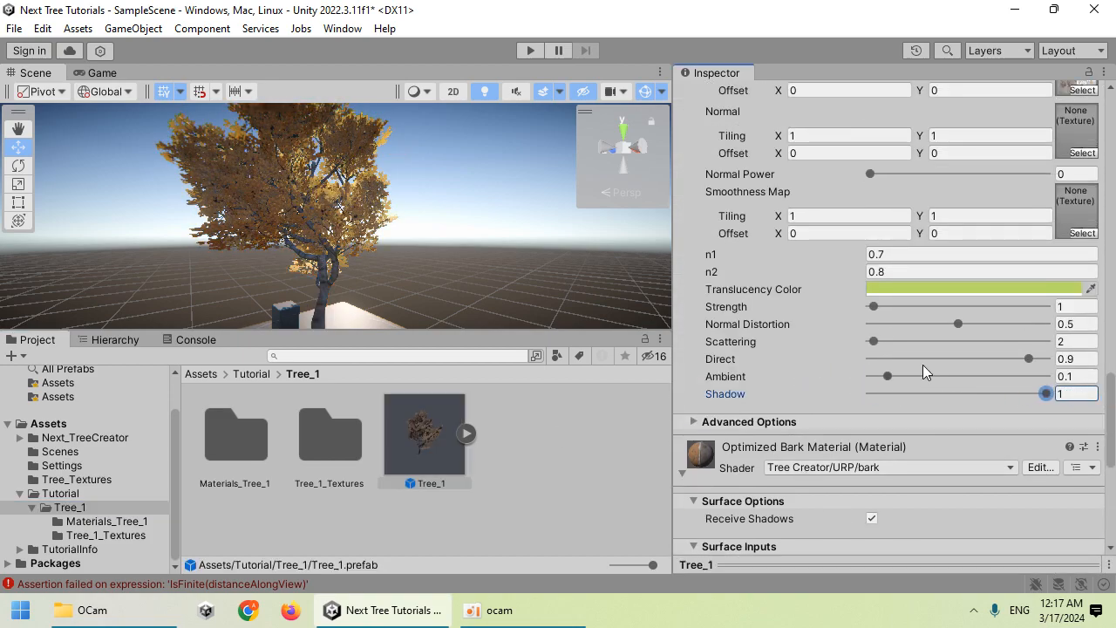
drag(875, 309, 882, 312)
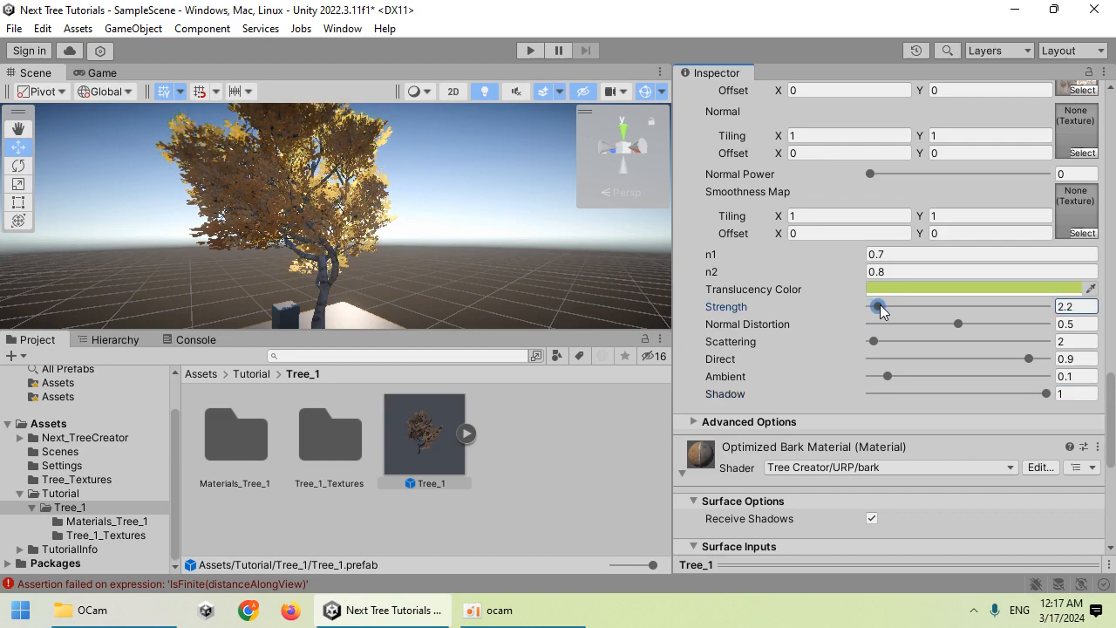
Review the leaf material's other settings and examine the foliage from several sides in the scene
scroll(741, 327, up, 6)
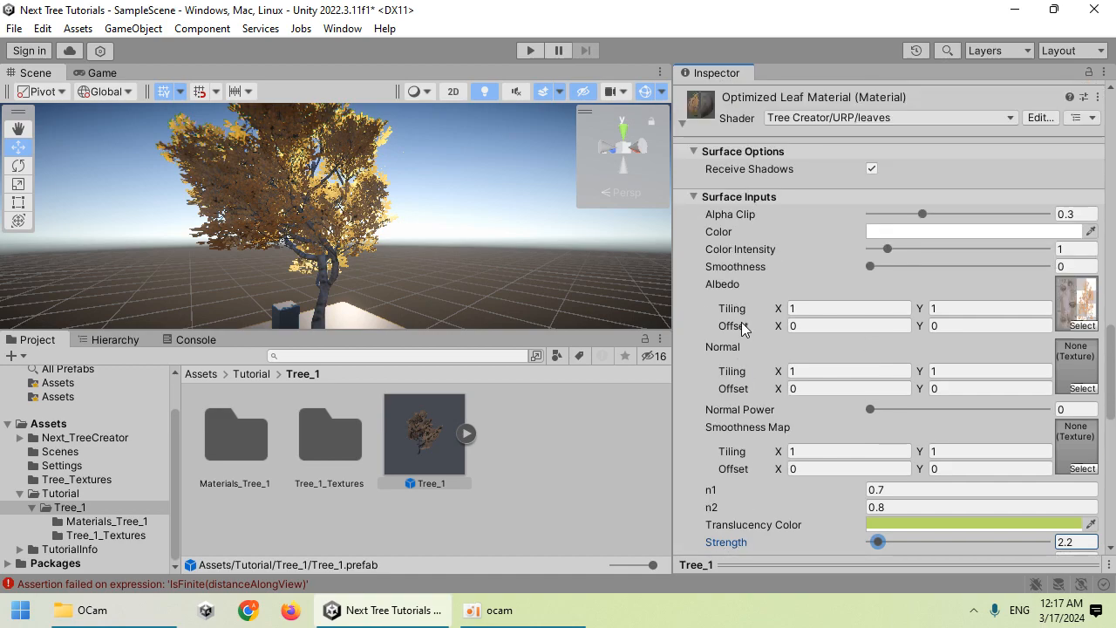
scroll(741, 327, down, 4)
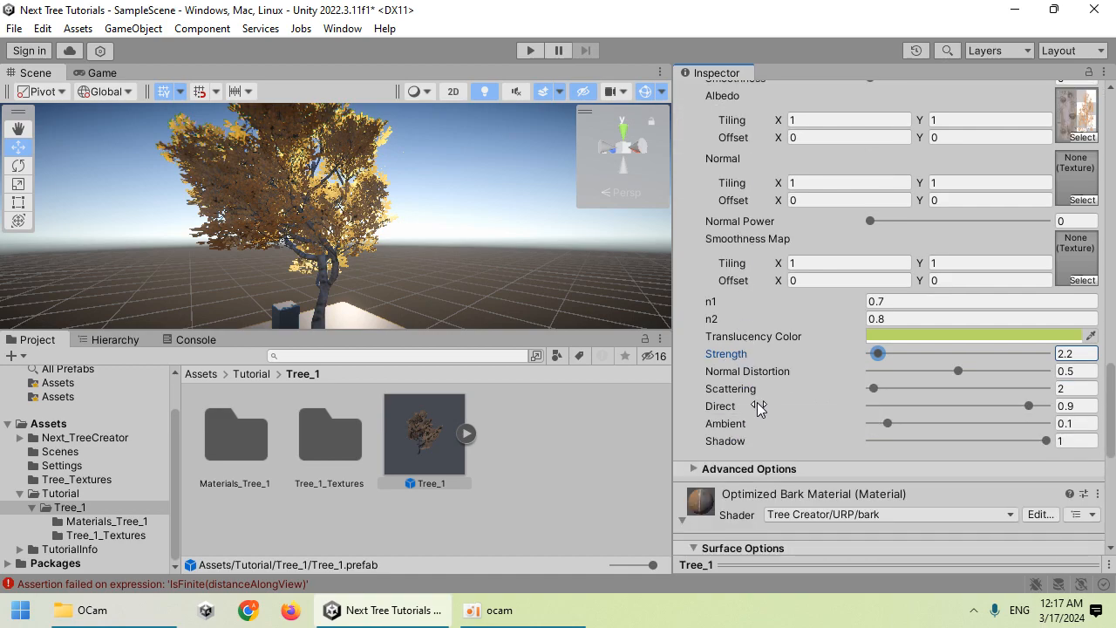
scroll(757, 402, up, 4)
right_drag(475, 244, 634, 234)
key(w)
key(s)
click(539, 247)
key(w)
key(w)
key(s)
Set the upper branch group's Growth Angle to 0.787 and lower its Seek Sun value
click(436, 410)
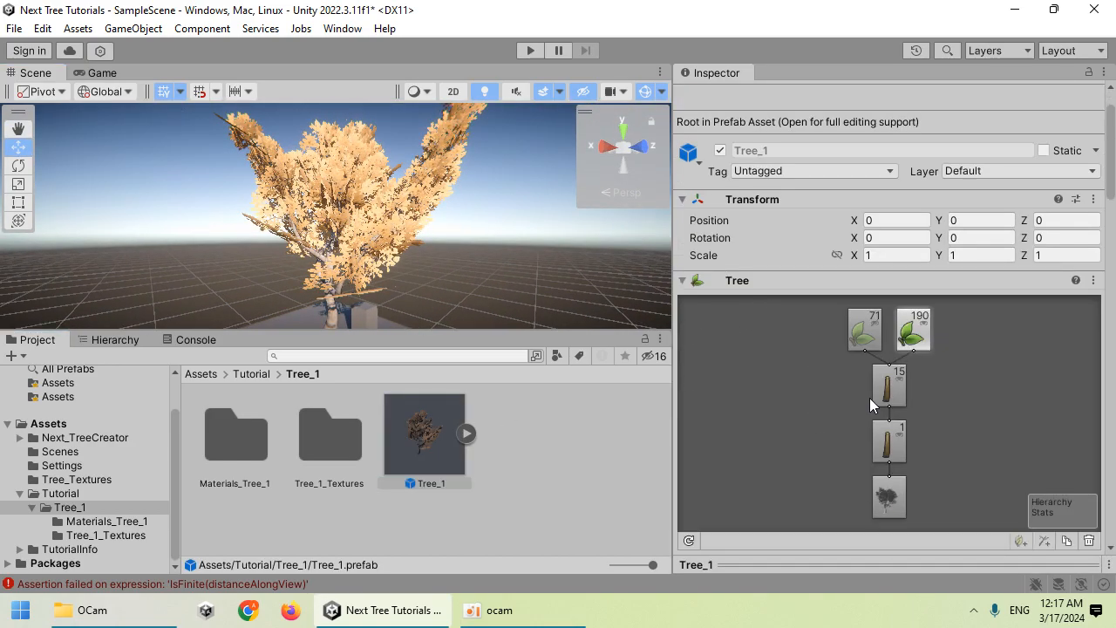
scroll(880, 397, down, 10)
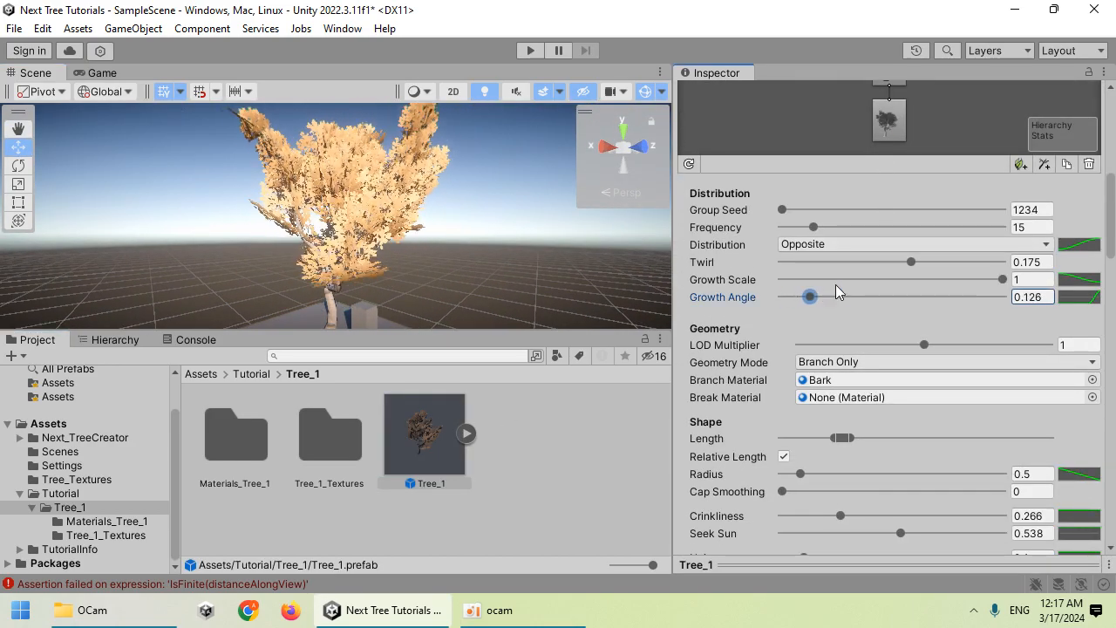
drag(938, 297, 955, 297)
alt+drag(540, 218, 596, 259)
scroll(844, 402, down, 4)
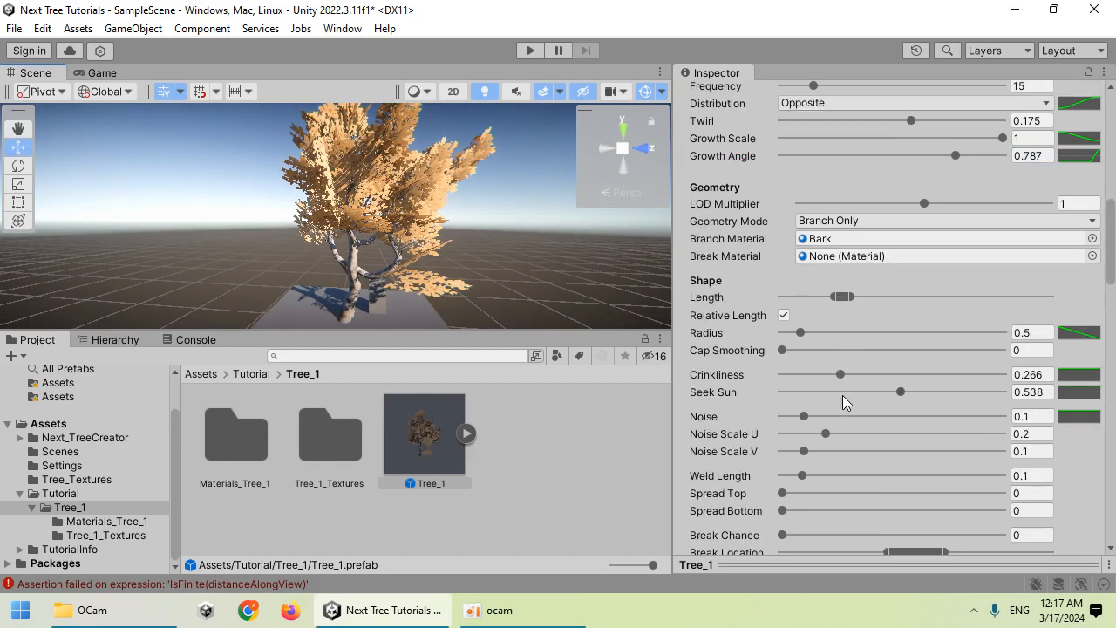
drag(899, 393, 837, 363)
Move the starting point of the upper branch group's Distribution curve to about 0.6, 0
scroll(1012, 279, up, 4)
click(1071, 248)
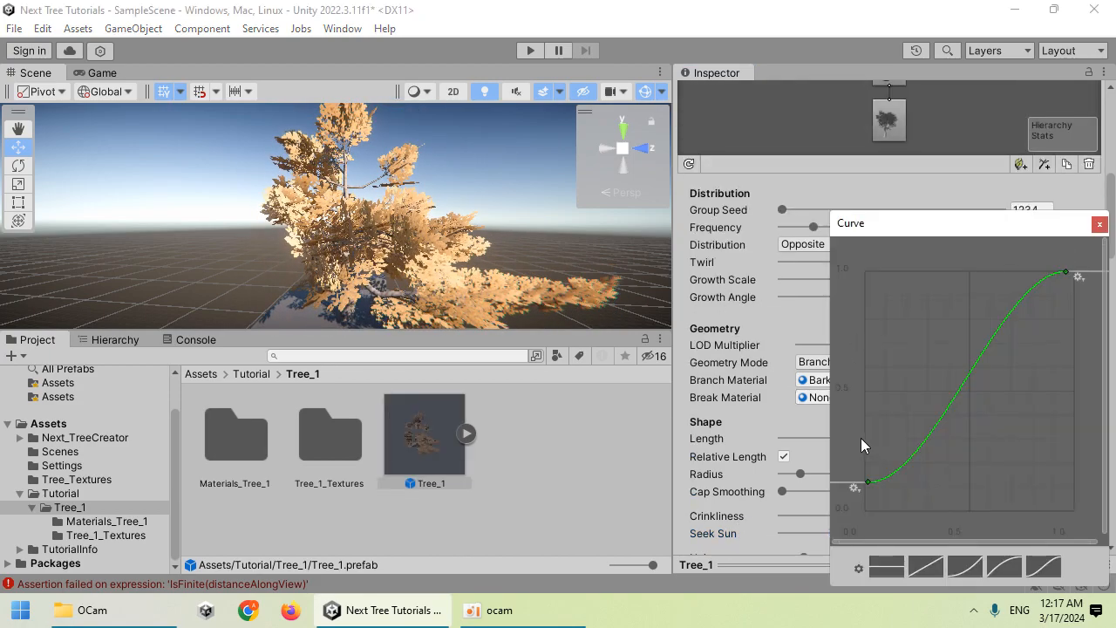
drag(874, 482, 993, 524)
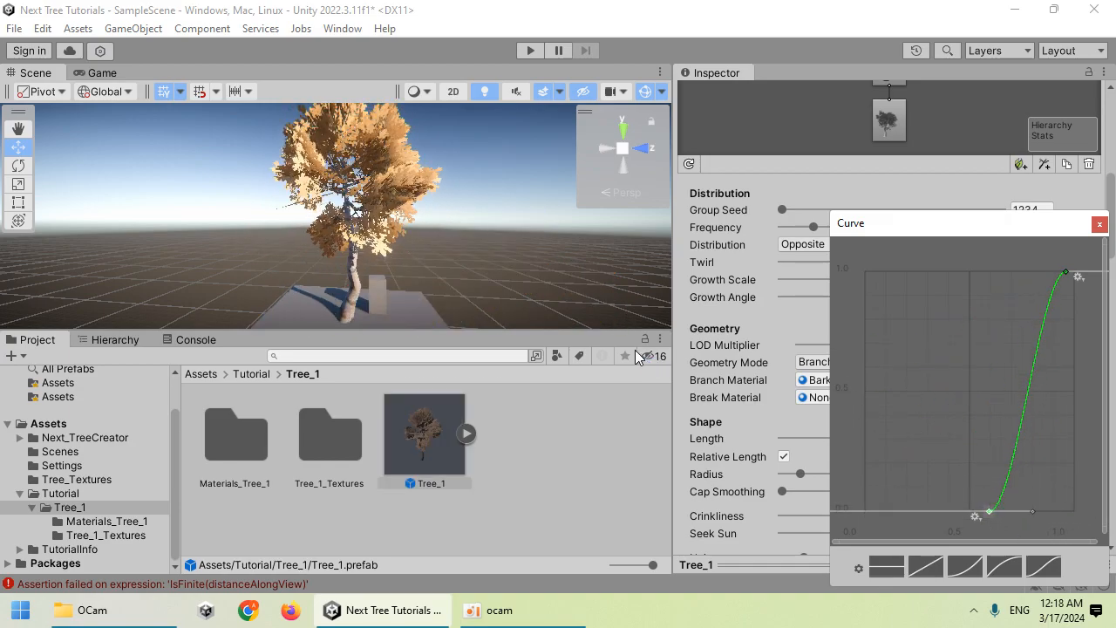
Reselect the Tree_1 prefab and move the starting point of the 190-leaf group's Distribution curve to about 0.217, 0.949
click(479, 244)
alt+drag(479, 244, 22, 145)
right_drag(21, 145, 200, 187)
click(467, 416)
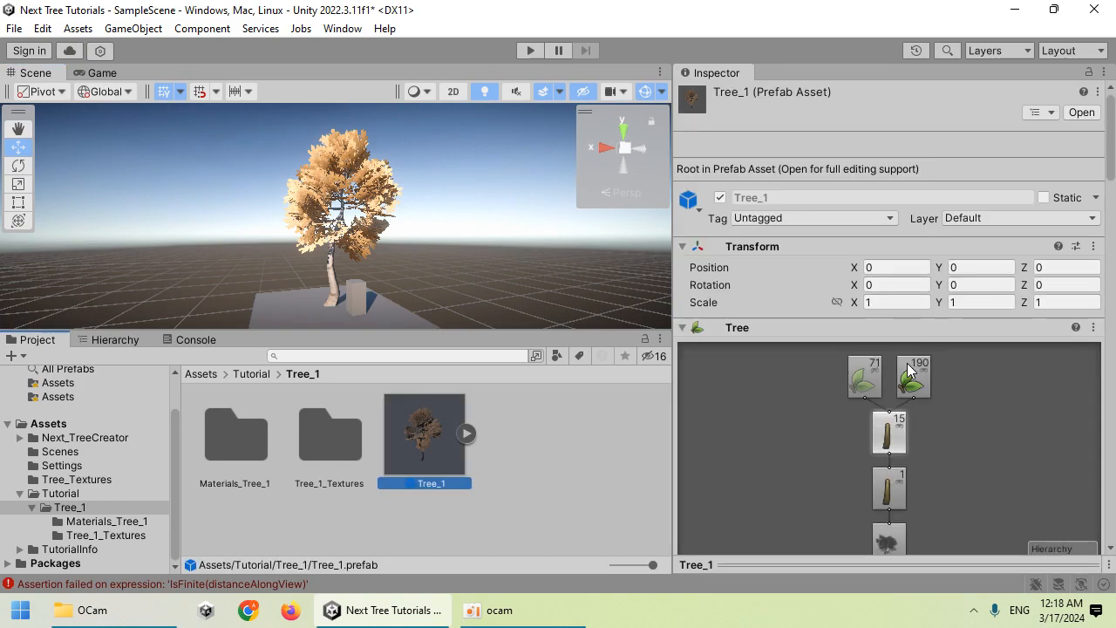
scroll(907, 384, down, 5)
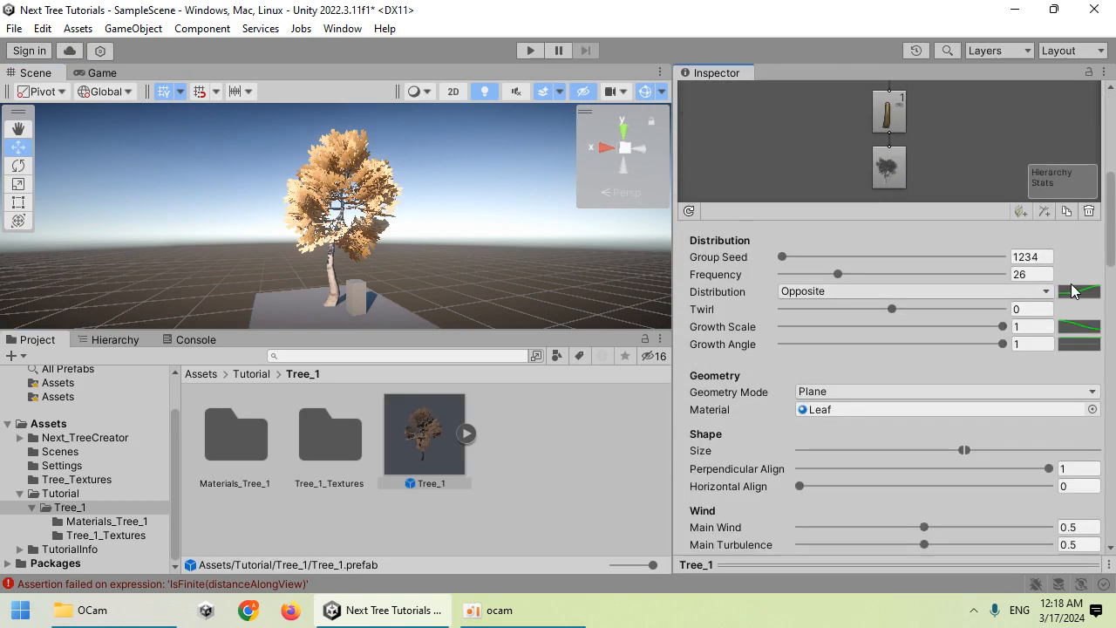
click(1074, 291)
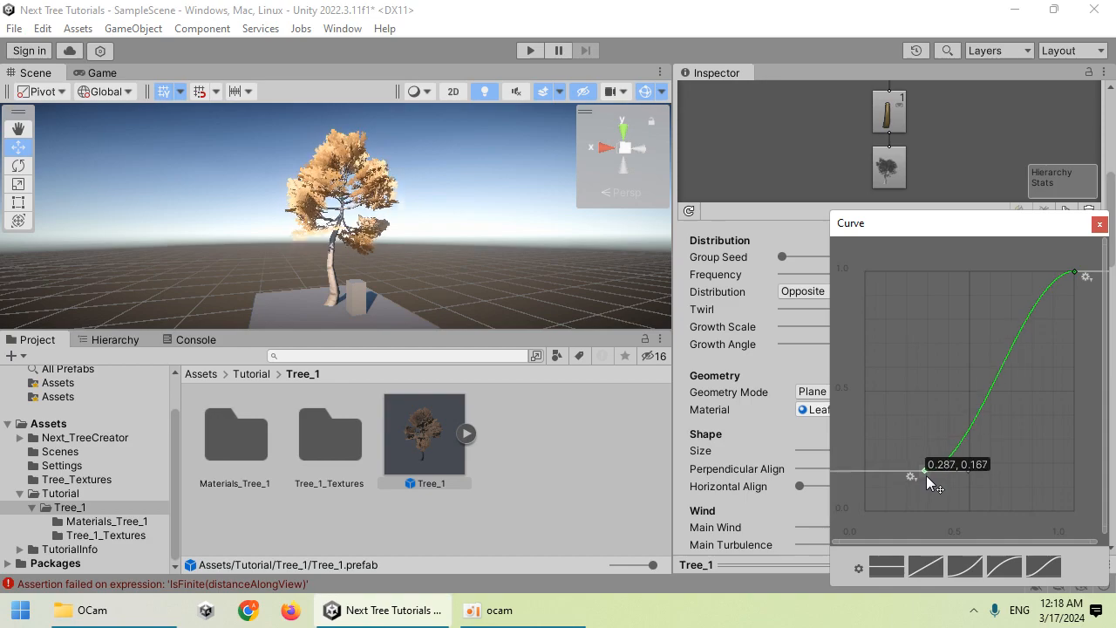
drag(1108, 421, 920, 316)
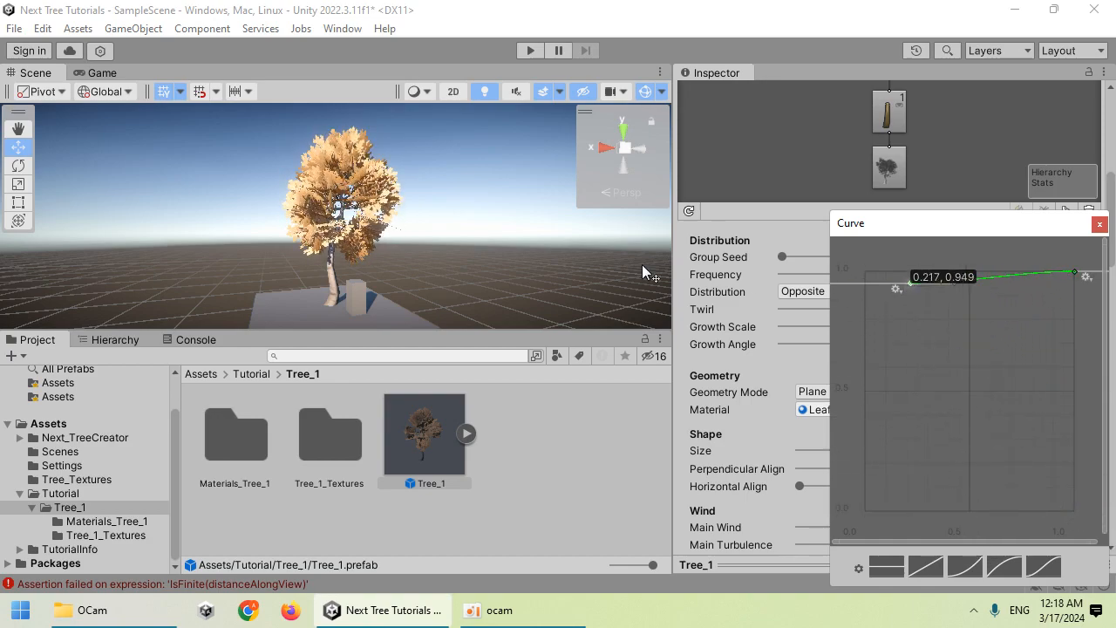
click(515, 209)
key(ctrl+z)
Try lower and higher Frequency values for the selected leaf group and leave it slightly reduced
scroll(839, 404, down, 6)
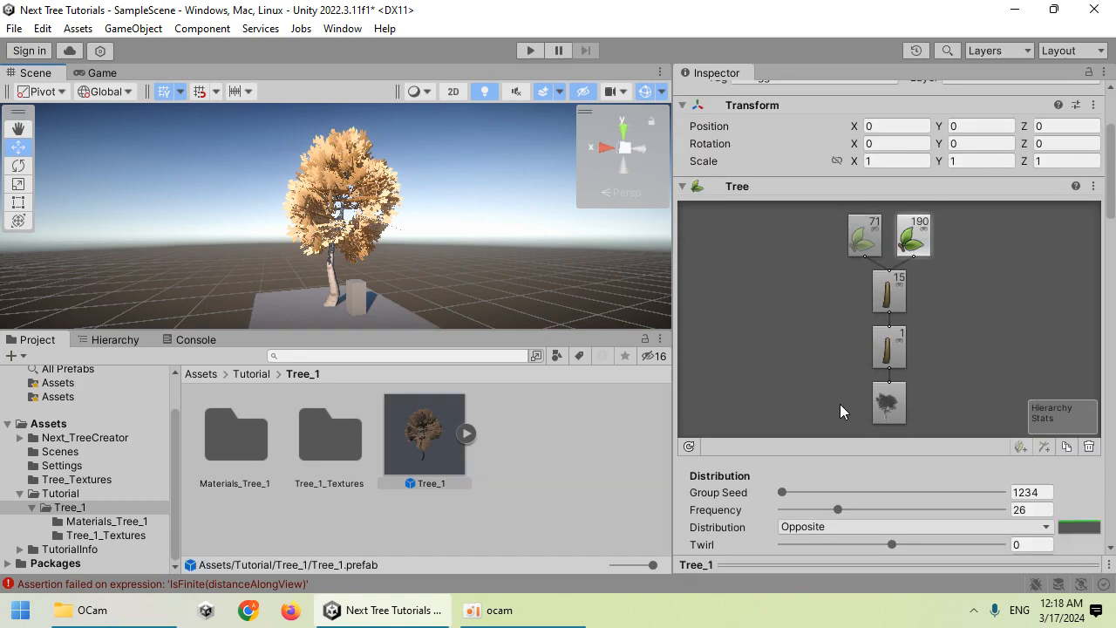
click(840, 386)
click(837, 373)
drag(838, 368, 761, 373)
drag(902, 373, 823, 364)
click(462, 236)
alt+drag(462, 237, 761, 262)
right_drag(761, 261, 397, 261)
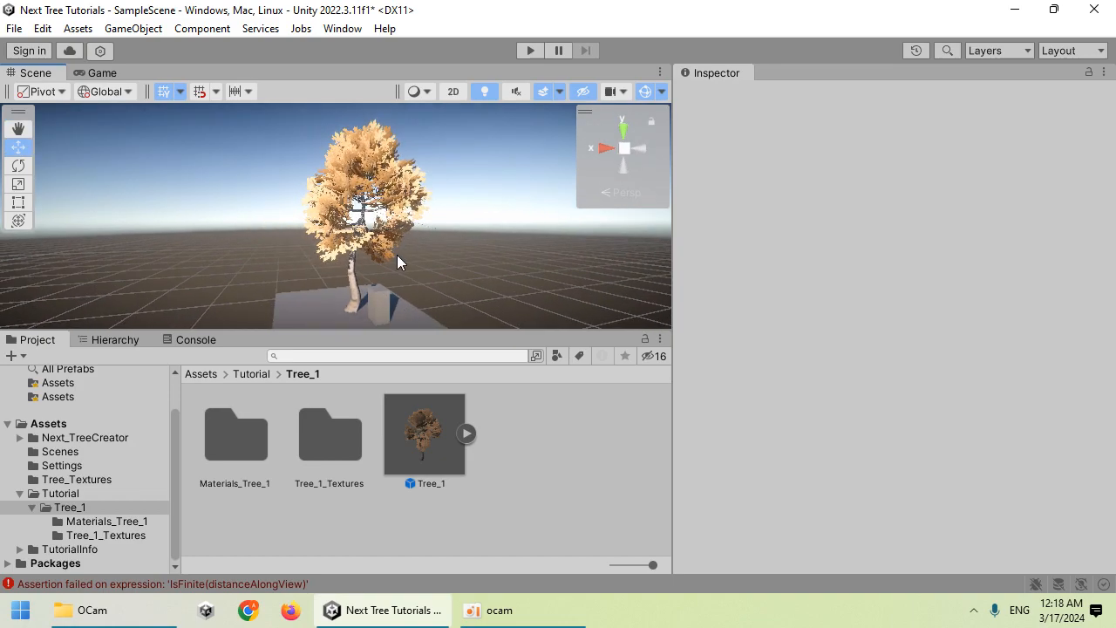
click(515, 606)
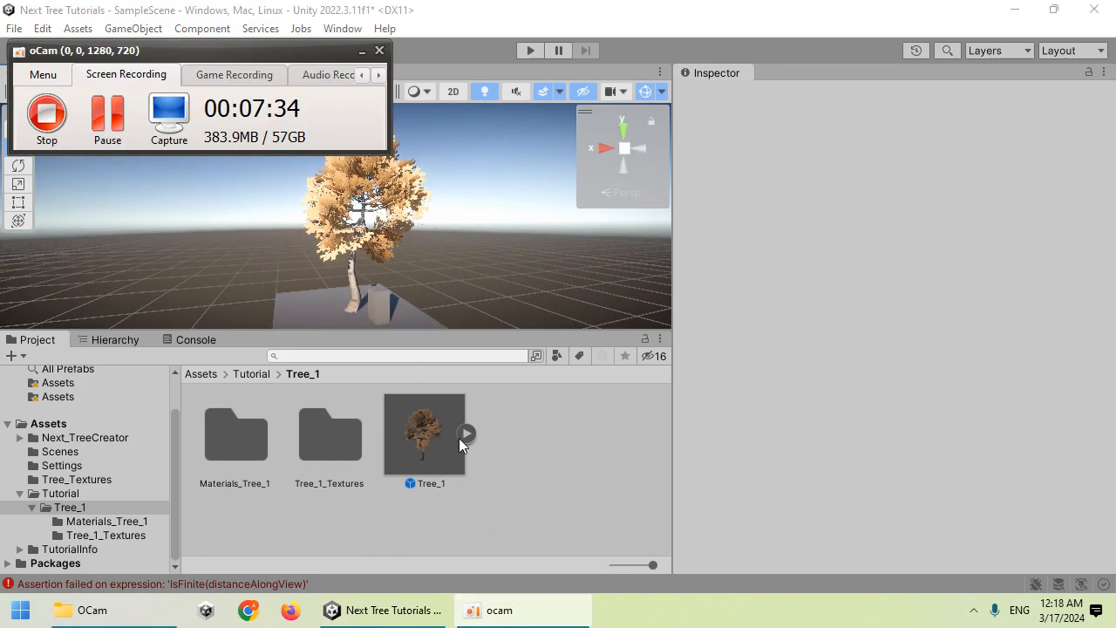